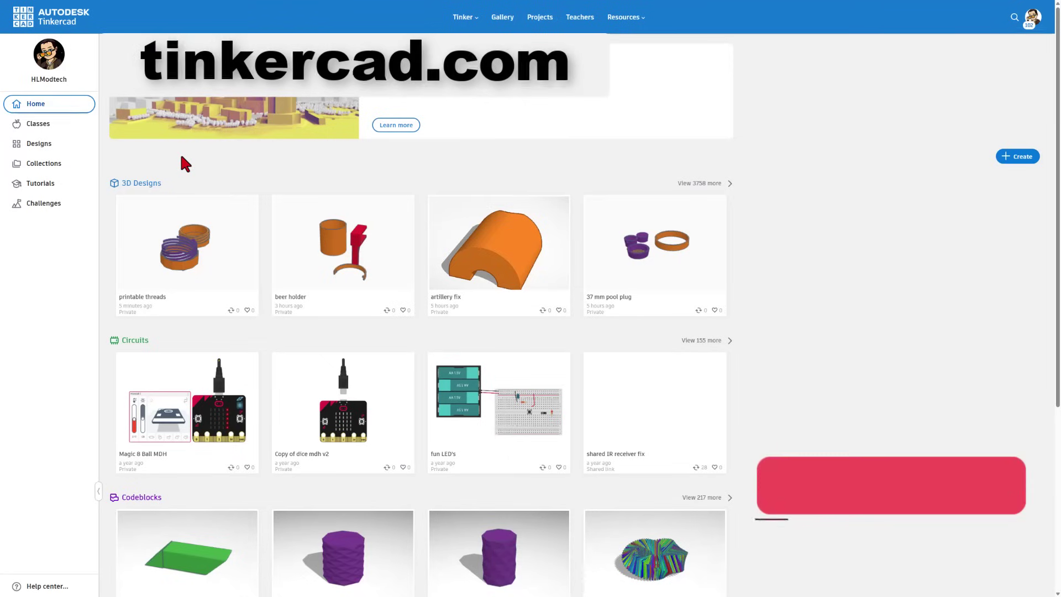
Create a new 3D design.
{"action": "left_click", "coordinate": [1020, 25]}
{"action": "left_click", "coordinate": [846, 37]}
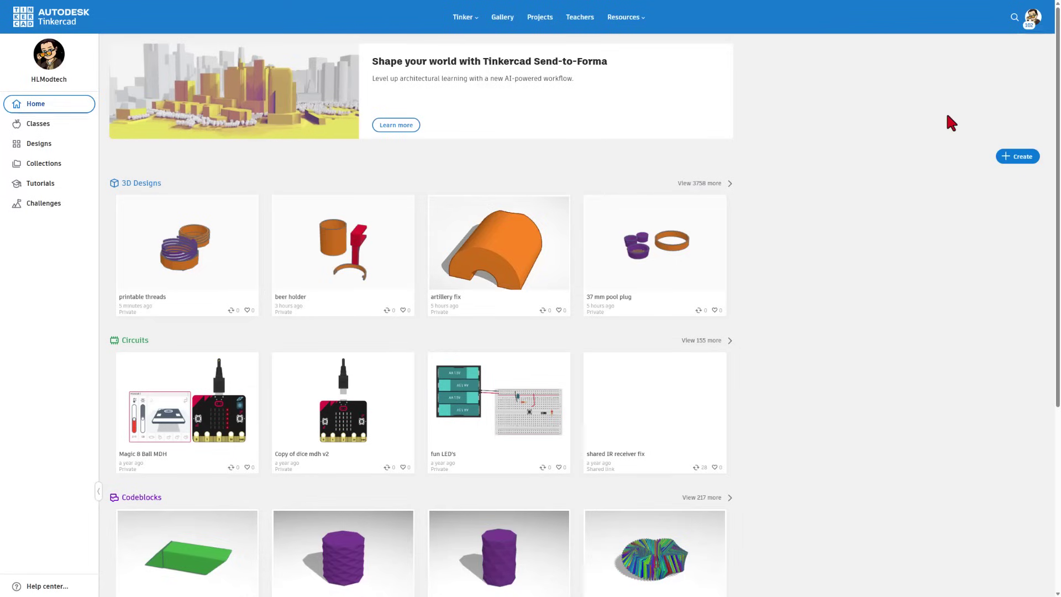
{"action": "left_click", "coordinate": [1016, 157]}
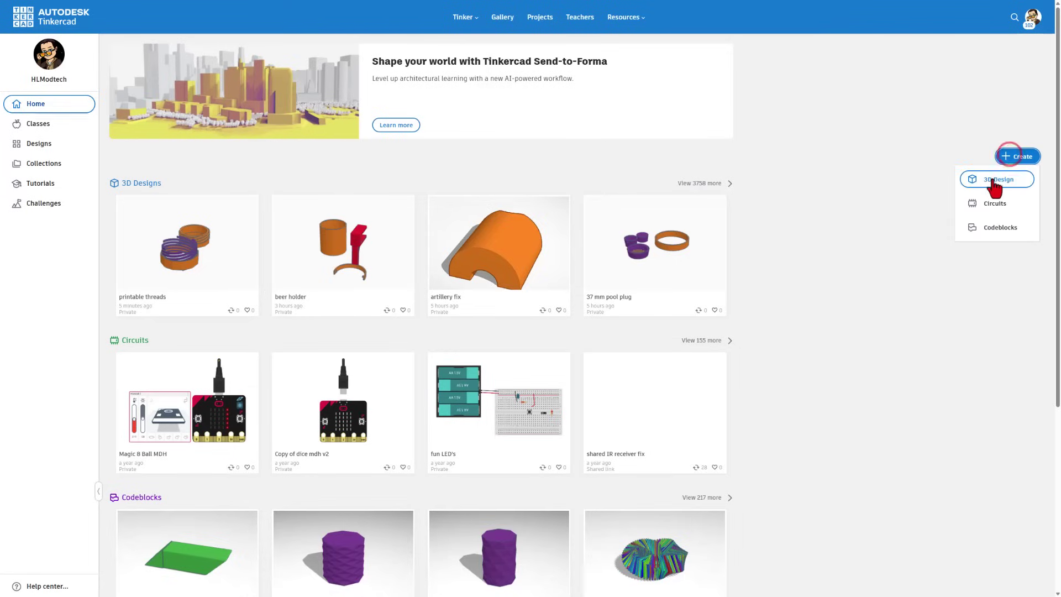
{"action": "left_click", "coordinate": [994, 182]}
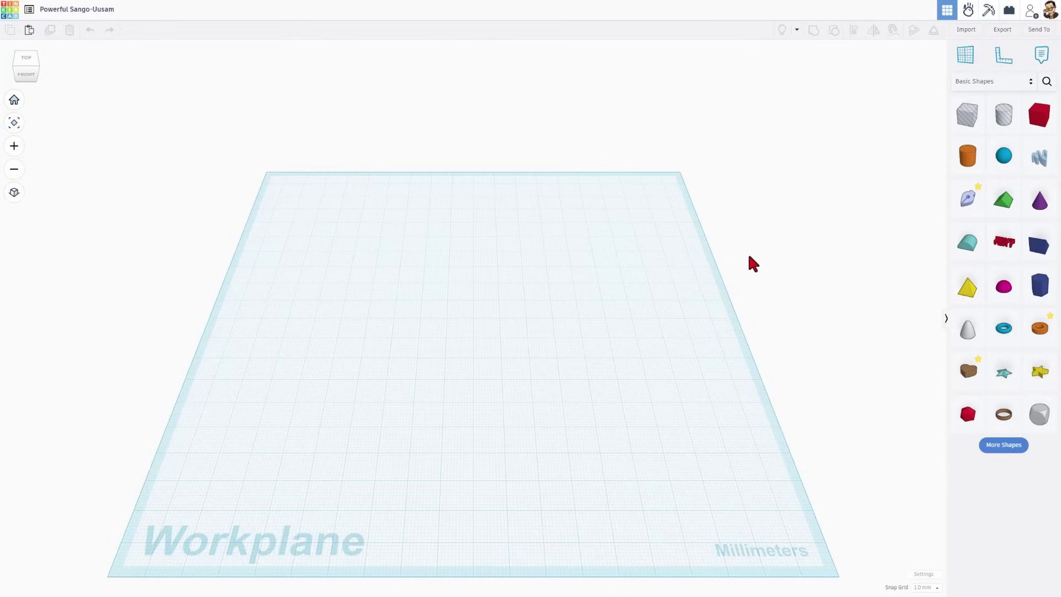
Place a cylinder on the workplane and scale it uniformly to 180 mm.
{"action": "left_click", "coordinate": [967, 163]}
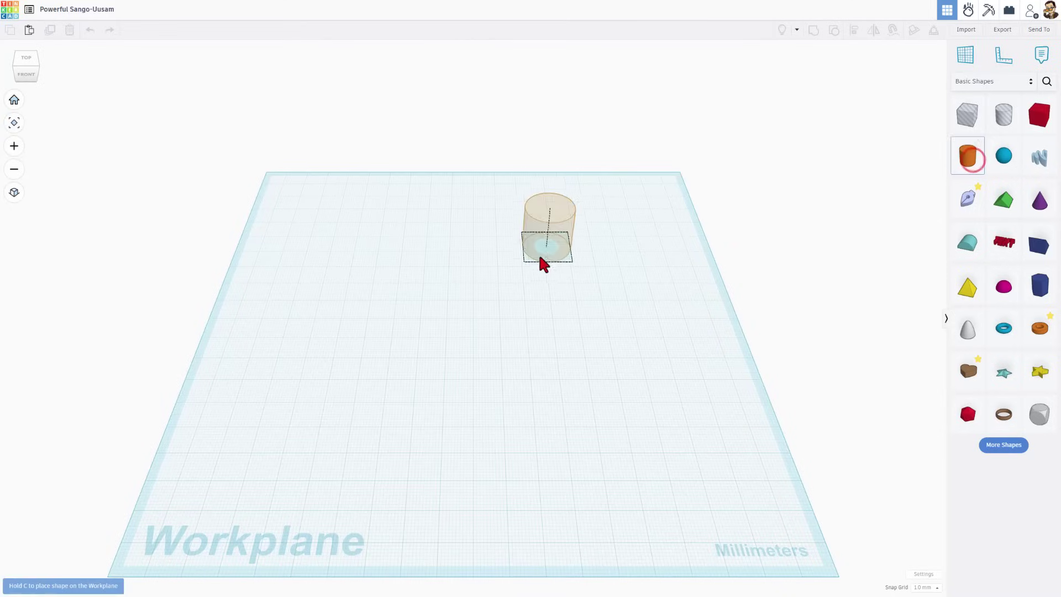
{"action": "left_click", "coordinate": [476, 276]}
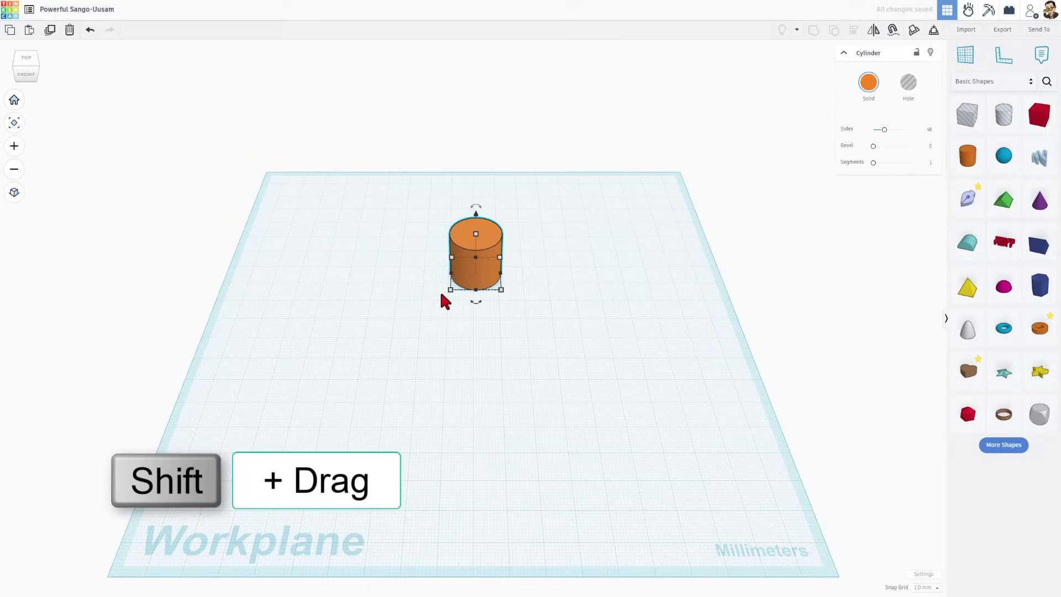
{"action": "left_click_drag", "start_coordinate": [451, 290], "coordinate": [414, 373], "text": "shift"}
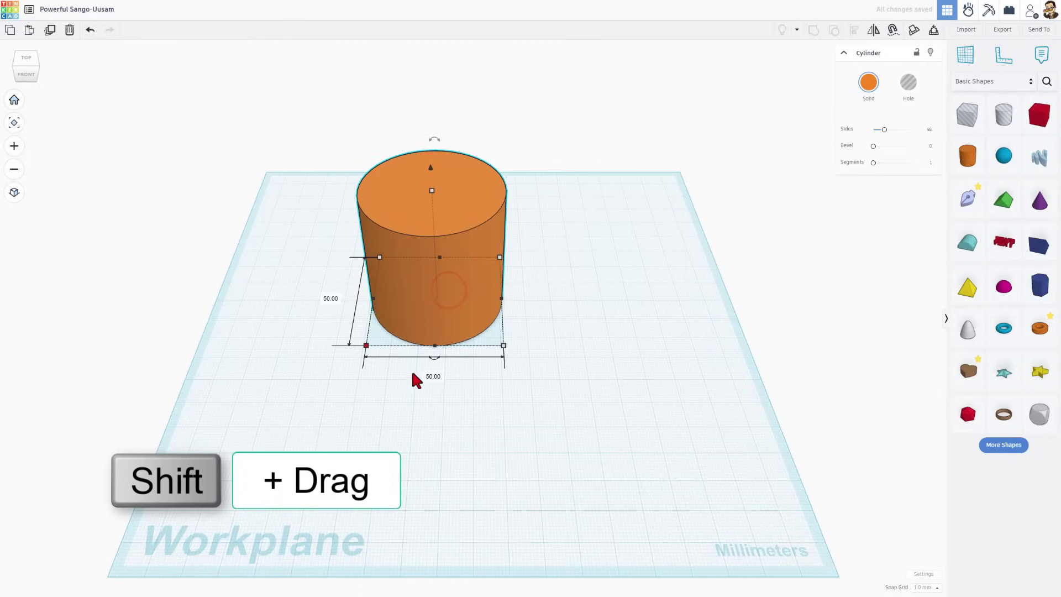
{"action": "left_click", "coordinate": [434, 376]}
Set the cylinder's height to 10 mm so it forms a flat disc.
{"action": "key", "text": "f"}
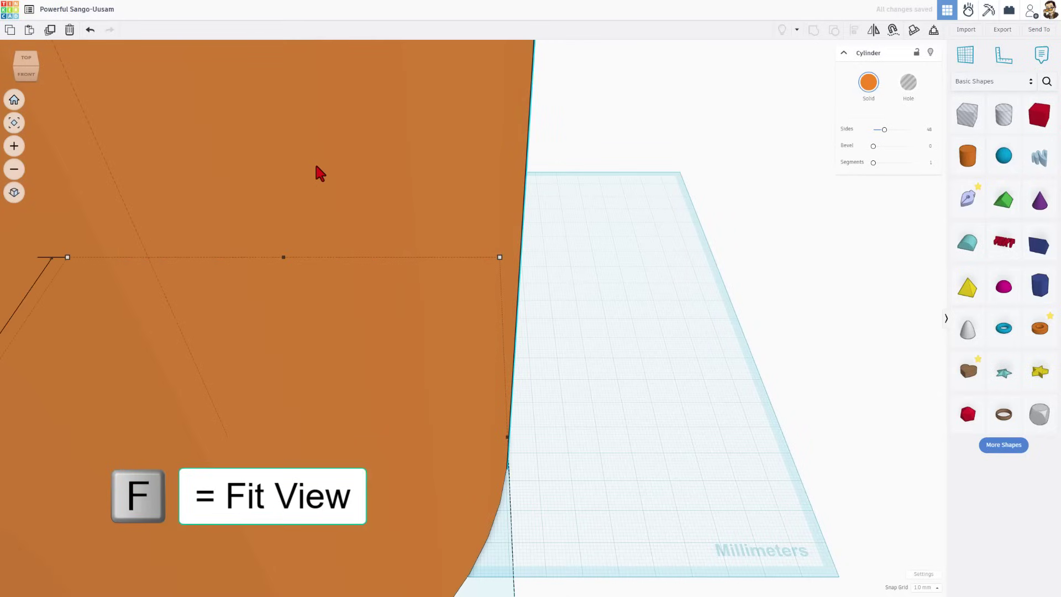
{"action": "key", "text": "f"}
{"action": "left_click", "coordinate": [416, 266]}
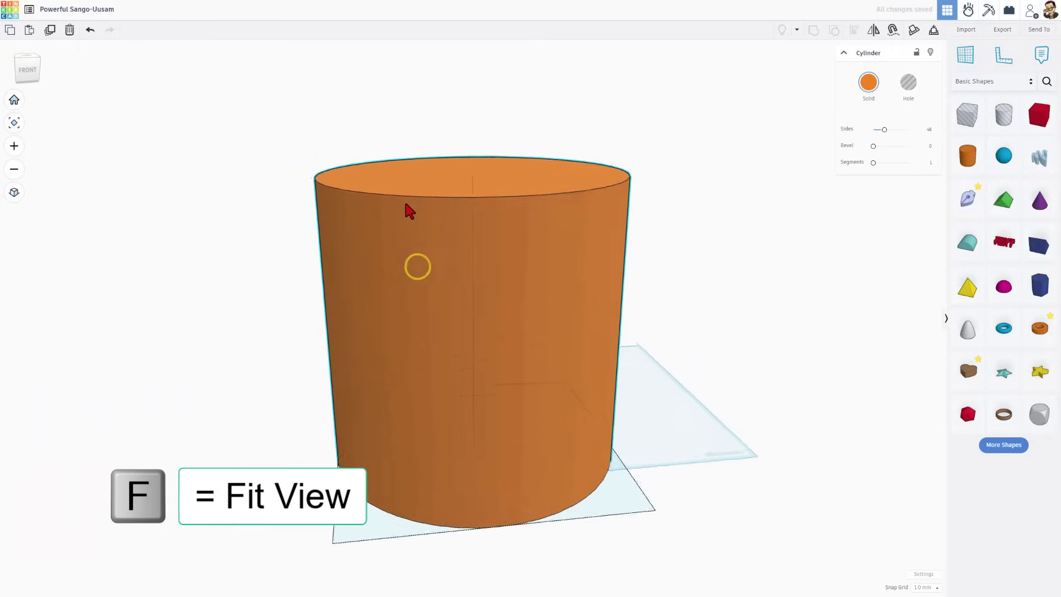
{"action": "left_click", "coordinate": [473, 180]}
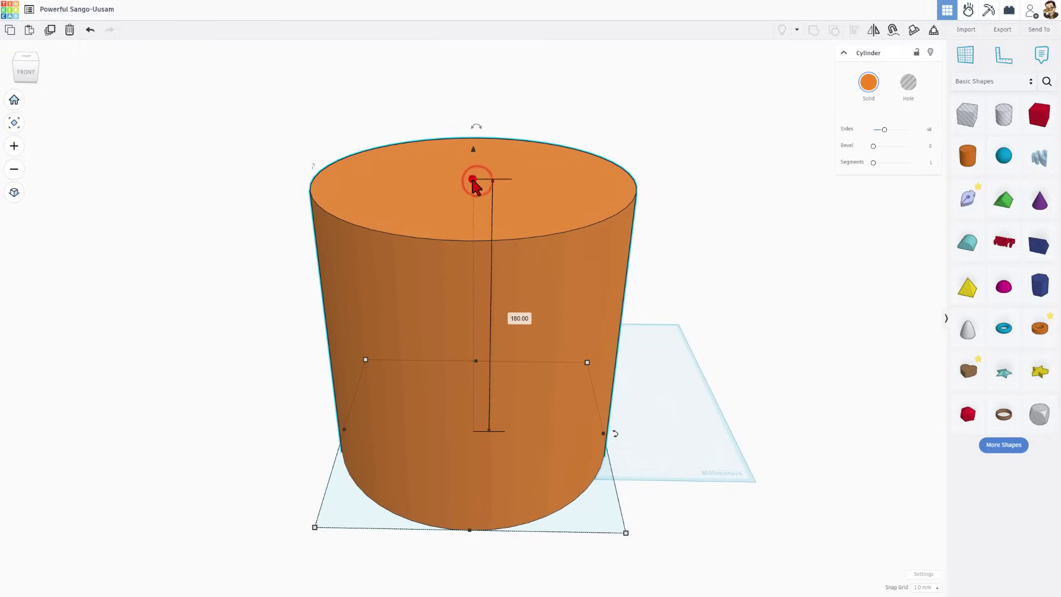
{"action": "left_click", "coordinate": [518, 320]}
{"action": "type", "text": "10"}
{"action": "key", "text": "Return"}
Raise the disc's number of sides to the maximum for a smooth edge.
{"action": "left_click_drag", "start_coordinate": [396, 469], "coordinate": [520, 432]}
{"action": "key", "text": "f"}
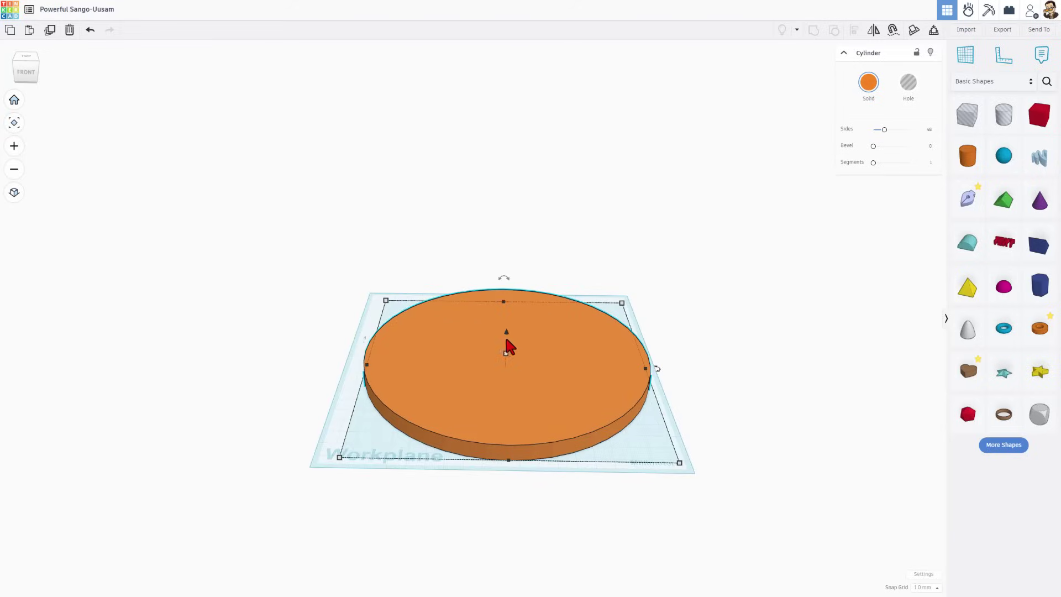
{"action": "left_click_drag", "start_coordinate": [885, 130], "coordinate": [922, 130]}
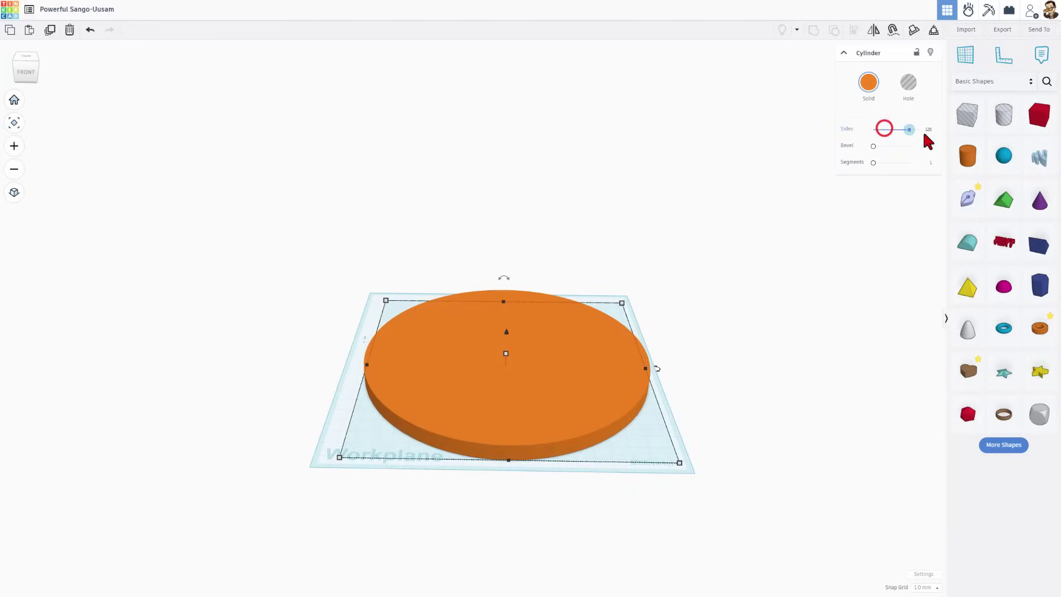
Duplicate the disc and scale the copy down to a 52 mm diameter.
{"action": "mouse_move", "coordinate": [572, 425]}
{"action": "right_mouse_down"}
{"action": "mouse_move", "coordinate": [581, 436]}
{"action": "mouse_move", "coordinate": [564, 436]}
{"action": "mouse_move", "coordinate": [588, 421]}
{"action": "mouse_move", "coordinate": [562, 400]}
{"action": "mouse_move", "coordinate": [574, 354]}
{"action": "right_mouse_up"}
{"action": "left_click", "coordinate": [572, 328]}
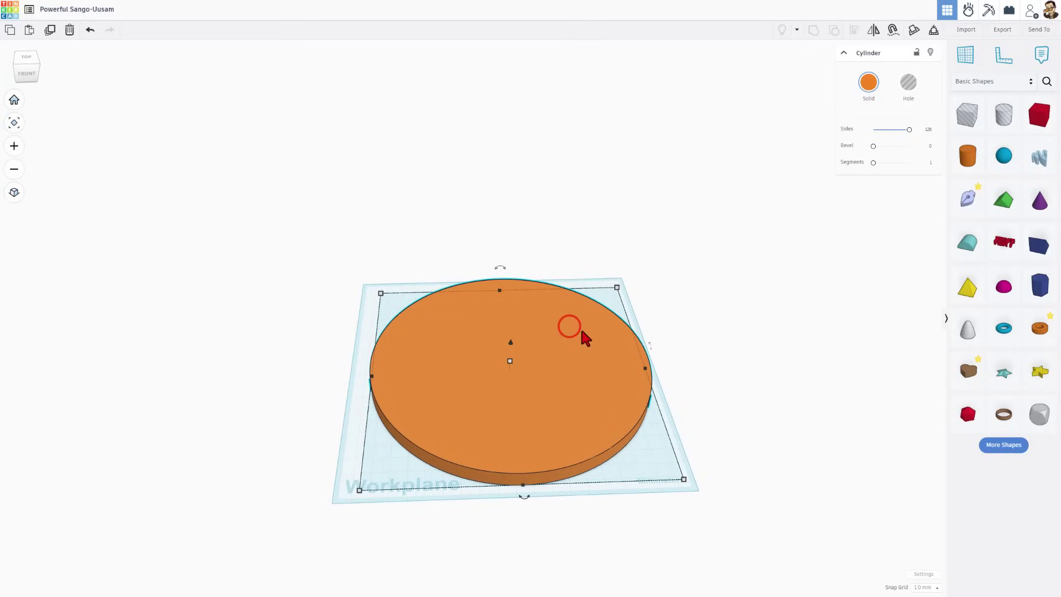
{"action": "left_click", "coordinate": [566, 233]}
{"action": "left_click", "coordinate": [559, 355]}
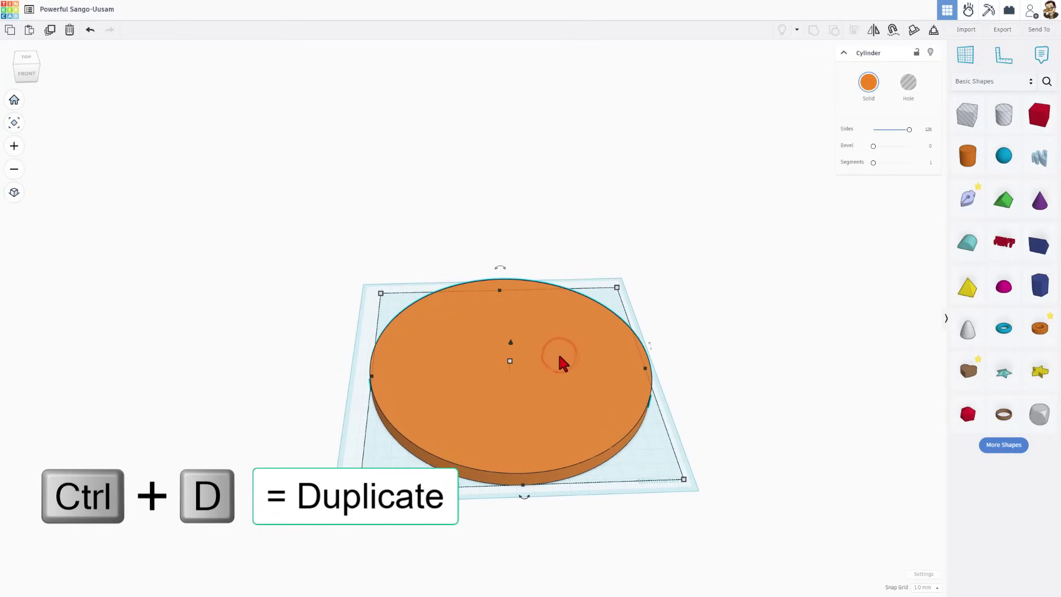
{"action": "key", "text": "ctrl+d"}
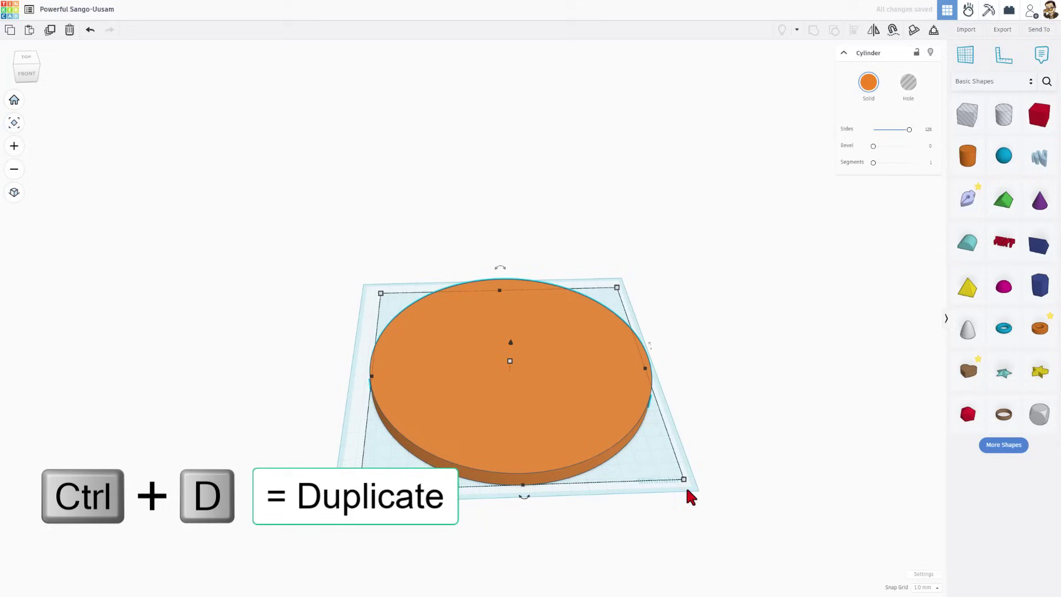
{"action": "left_click_drag", "start_coordinate": [684, 479], "coordinate": [726, 505]}
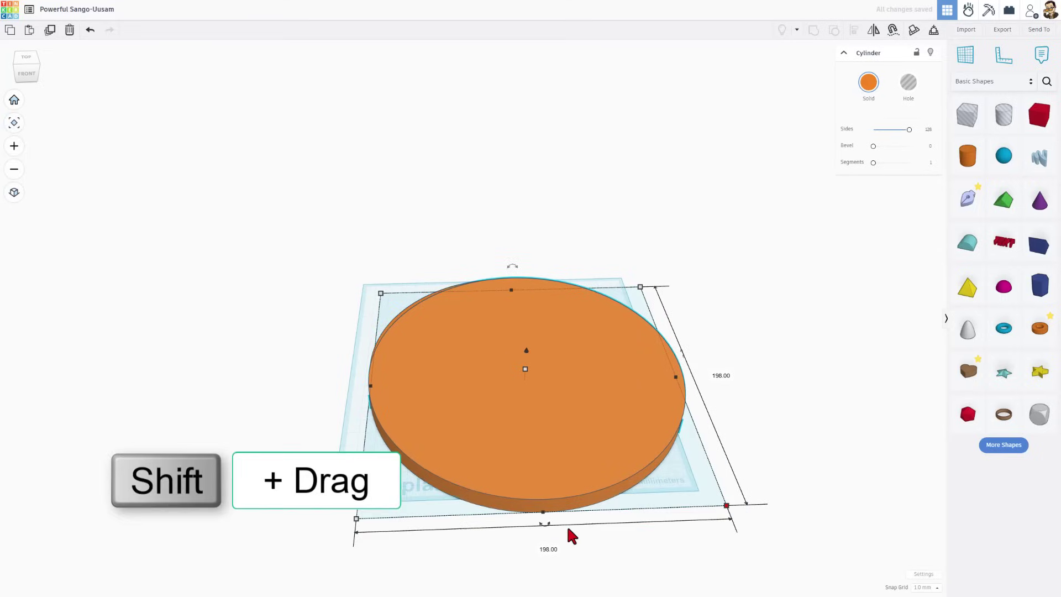
{"action": "left_click", "coordinate": [549, 547]}
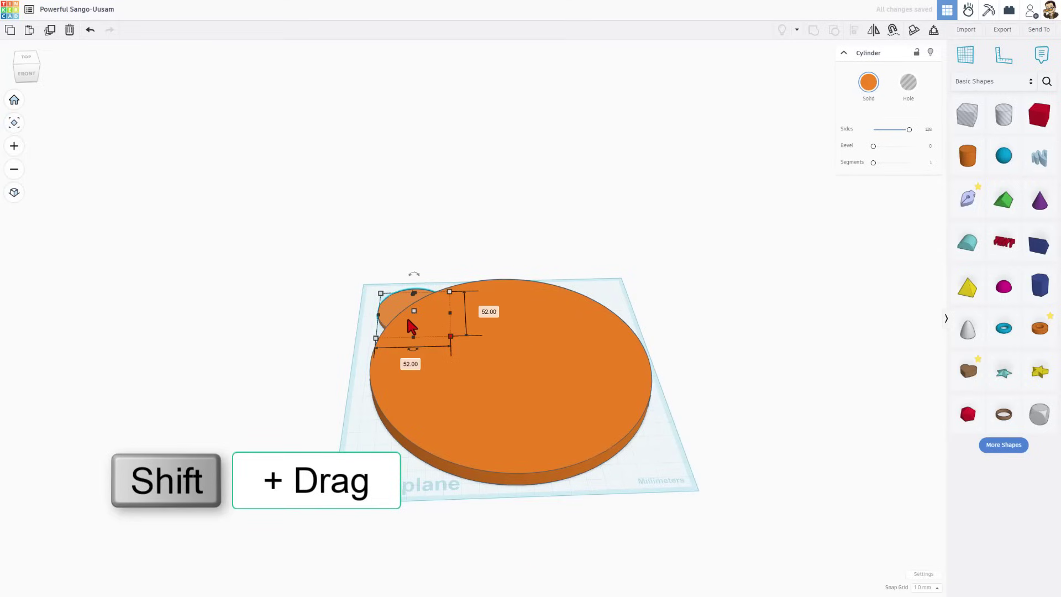
{"action": "key", "text": "ctrl+z"}
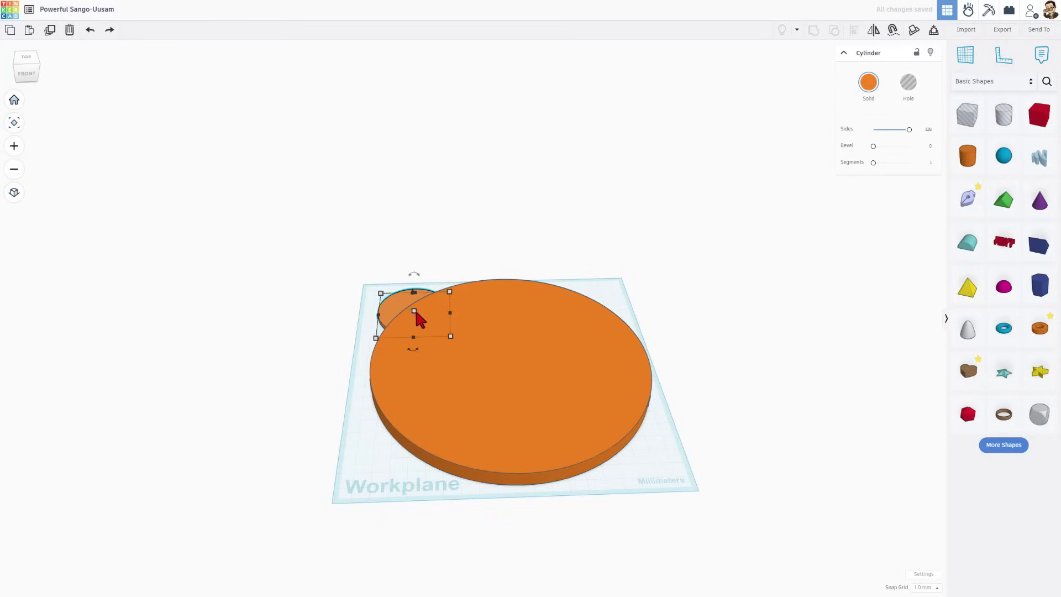
Set the small cylinder's height to 40 mm.
{"action": "left_click_drag", "start_coordinate": [415, 310], "coordinate": [420, 262]}
{"action": "left_click", "coordinate": [448, 286]}
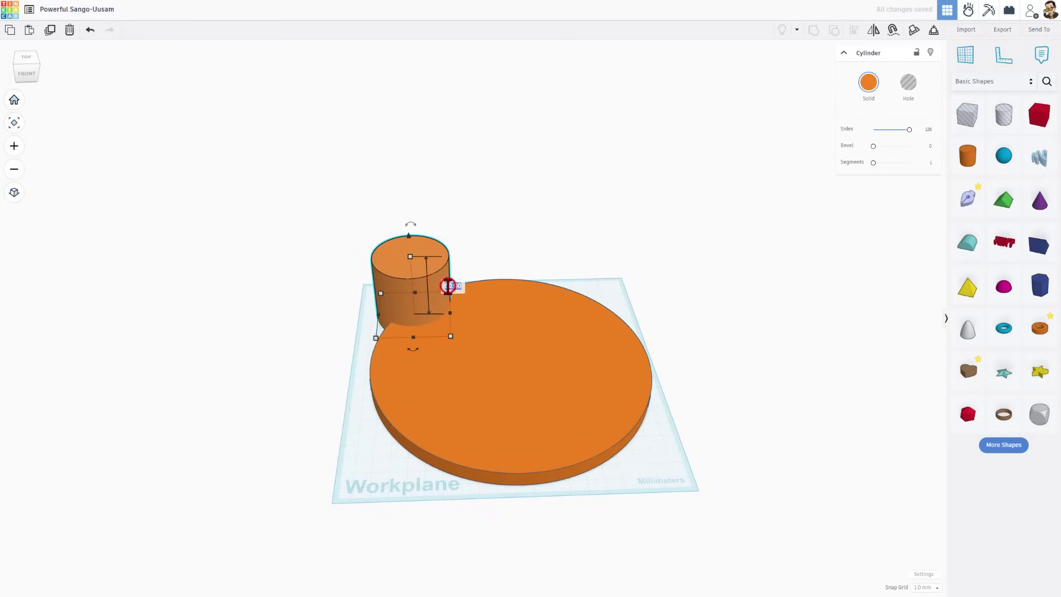
{"action": "type", "text": "40"}
{"action": "key", "text": "Return"}
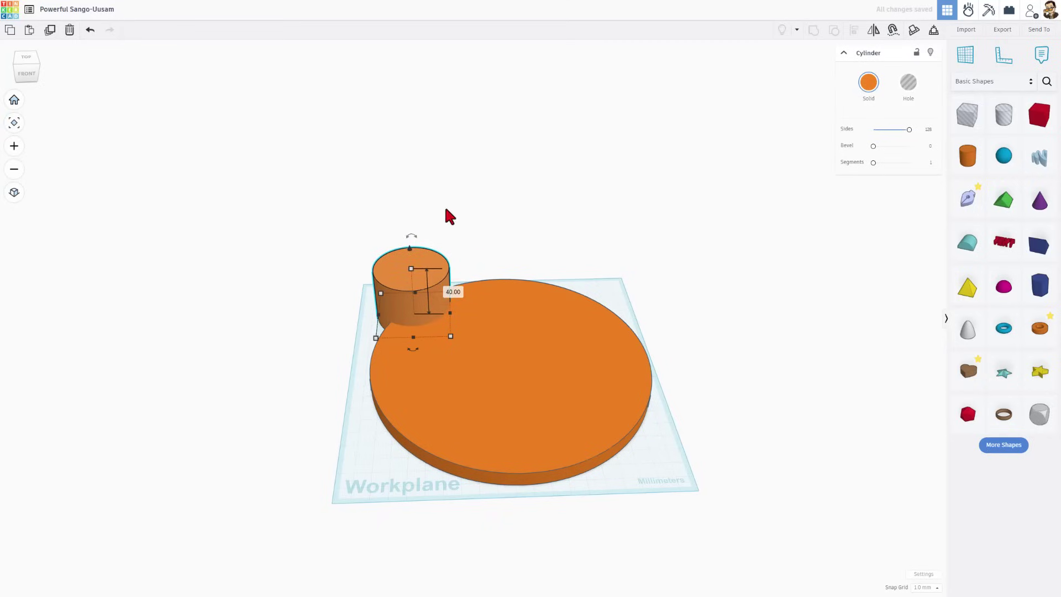
Align the small cylinder with the disc's back edge and center it on the disc's width, keeping the disc fixed.
{"action": "left_click", "coordinate": [459, 196]}
{"action": "right_click_drag", "start_coordinate": [502, 218], "coordinate": [519, 251]}
{"action": "left_click_drag", "start_coordinate": [372, 208], "coordinate": [606, 337]}
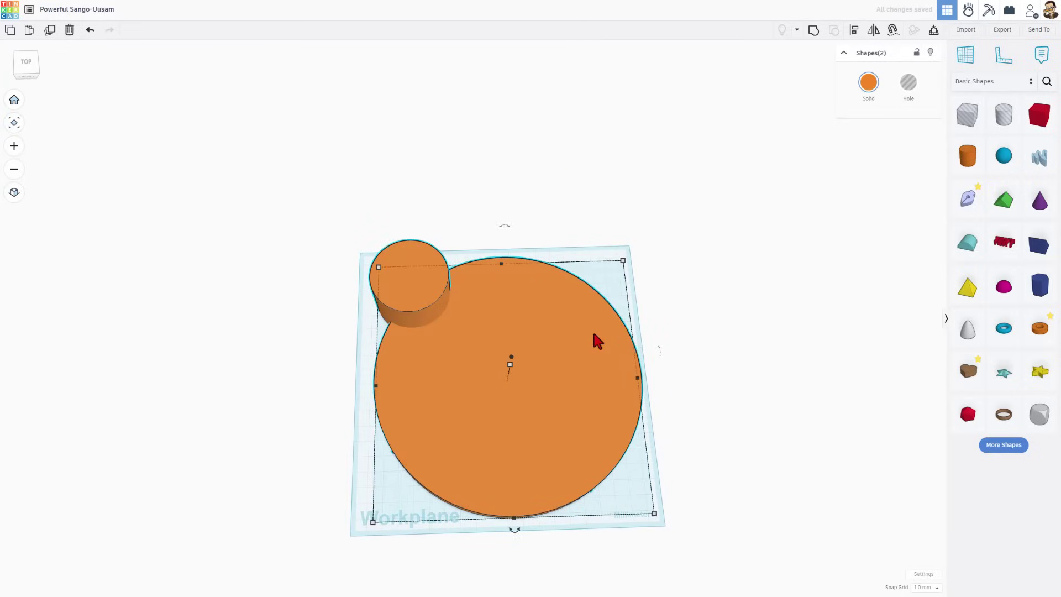
{"action": "key", "text": "l"}
{"action": "left_click", "coordinate": [521, 316]}
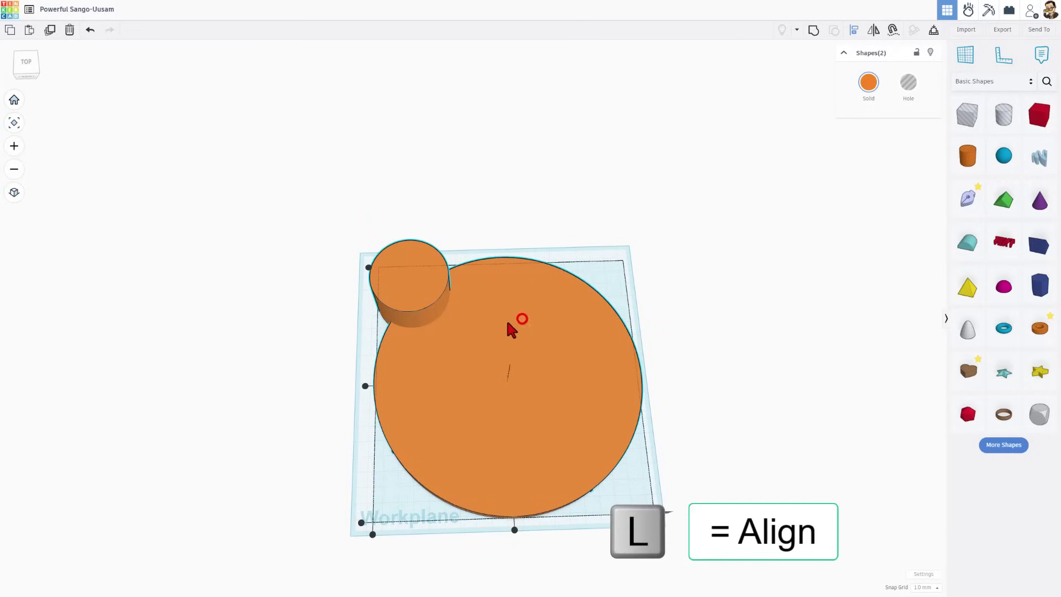
{"action": "left_click", "coordinate": [368, 267]}
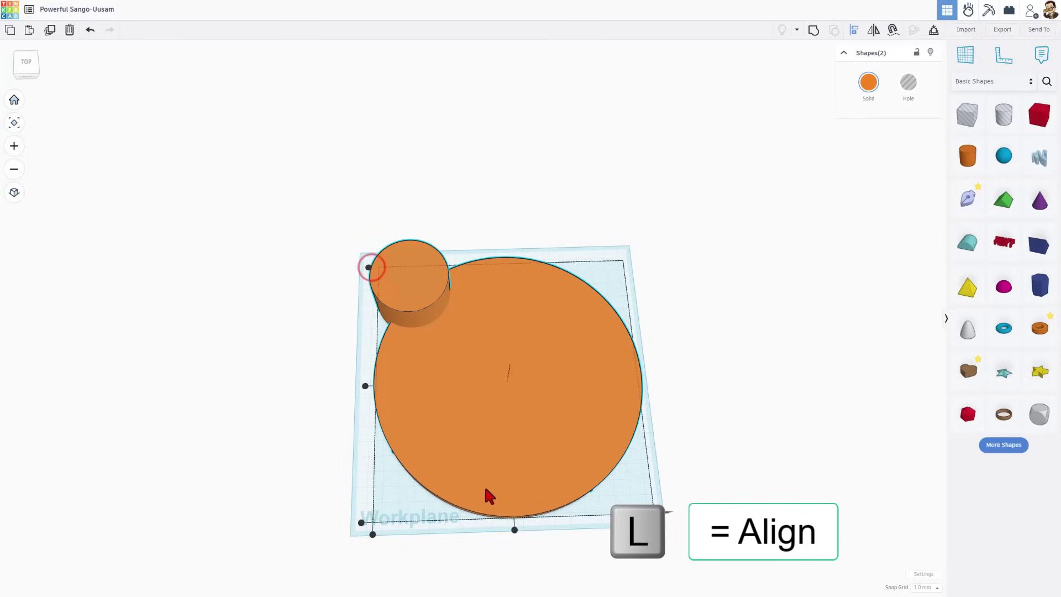
{"action": "left_click", "coordinate": [515, 529]}
{"action": "left_click", "coordinate": [566, 259]}
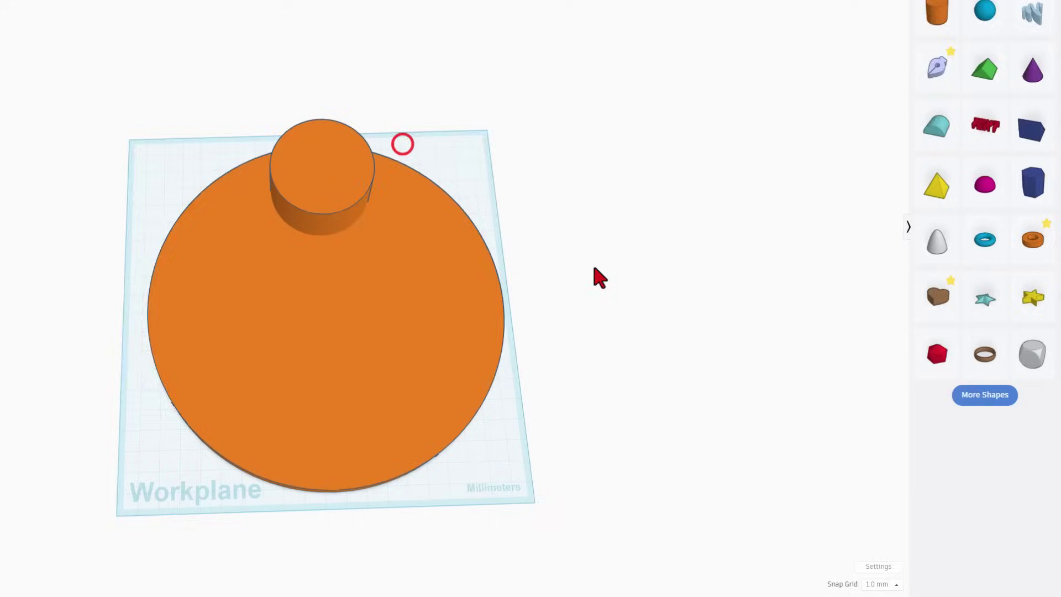
Set the snap grid to 5.0 mm and nudge the small cylinder one grid step inward from the disc's back edge.
{"action": "left_click", "coordinate": [933, 584]}
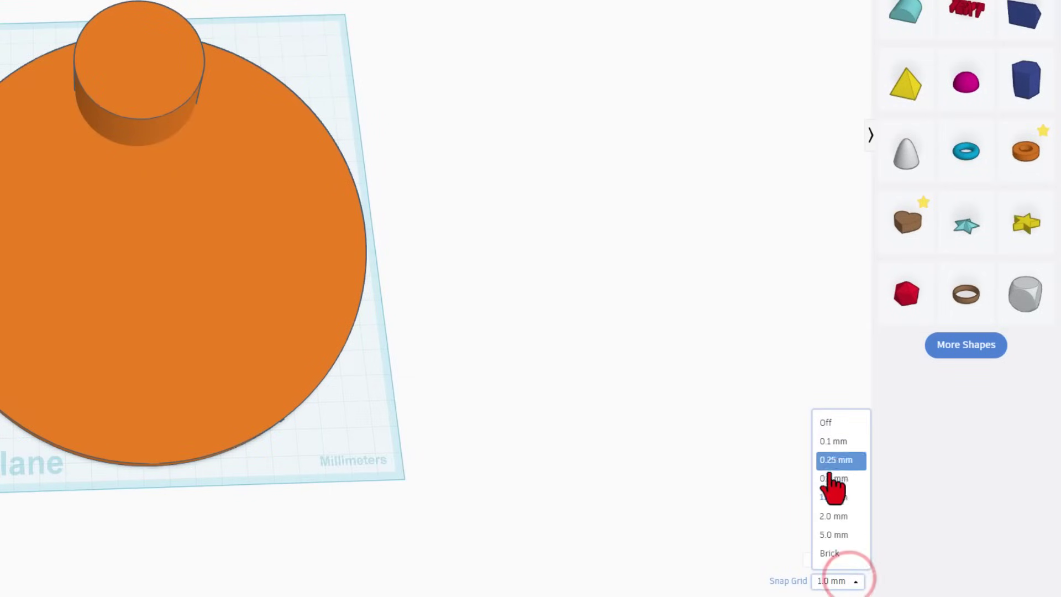
{"action": "left_click", "coordinate": [834, 534]}
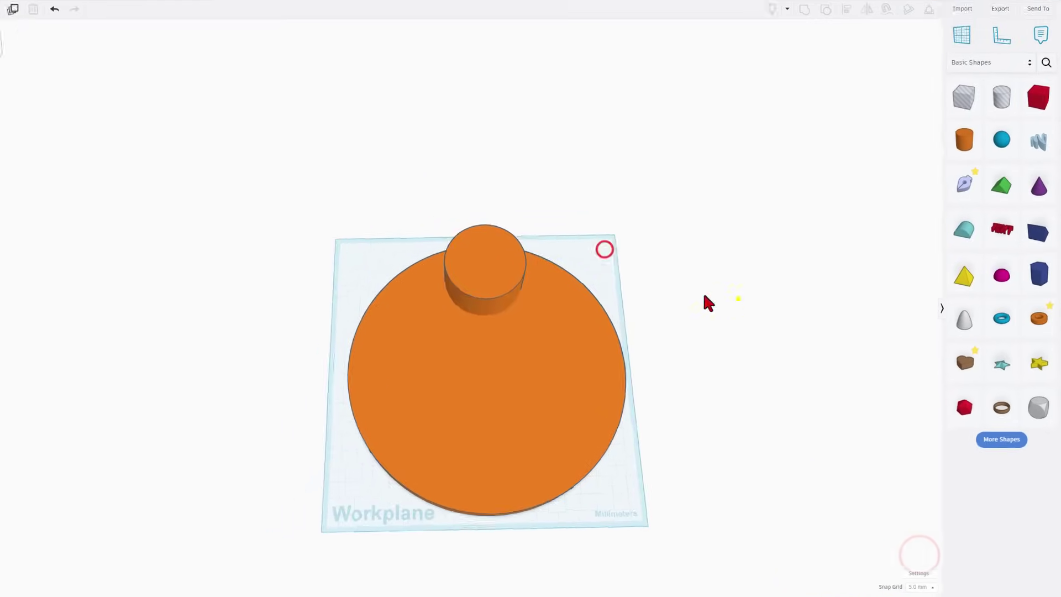
{"action": "right_click_drag", "start_coordinate": [703, 301], "coordinate": [488, 303]}
{"action": "left_click", "coordinate": [489, 308]}
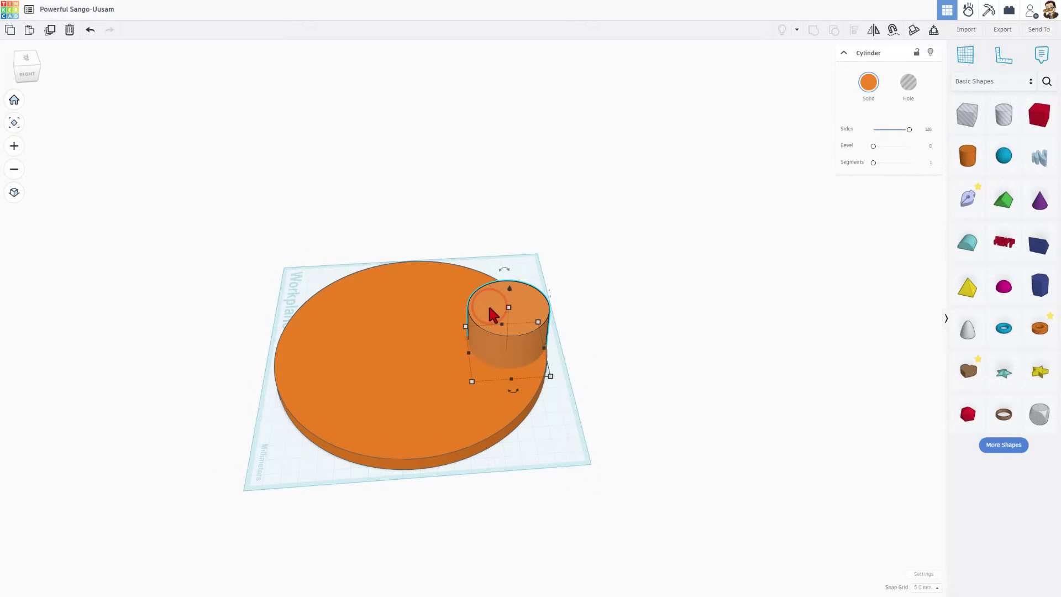
{"action": "key", "text": "Left"}
{"action": "left_click", "coordinate": [565, 273]}
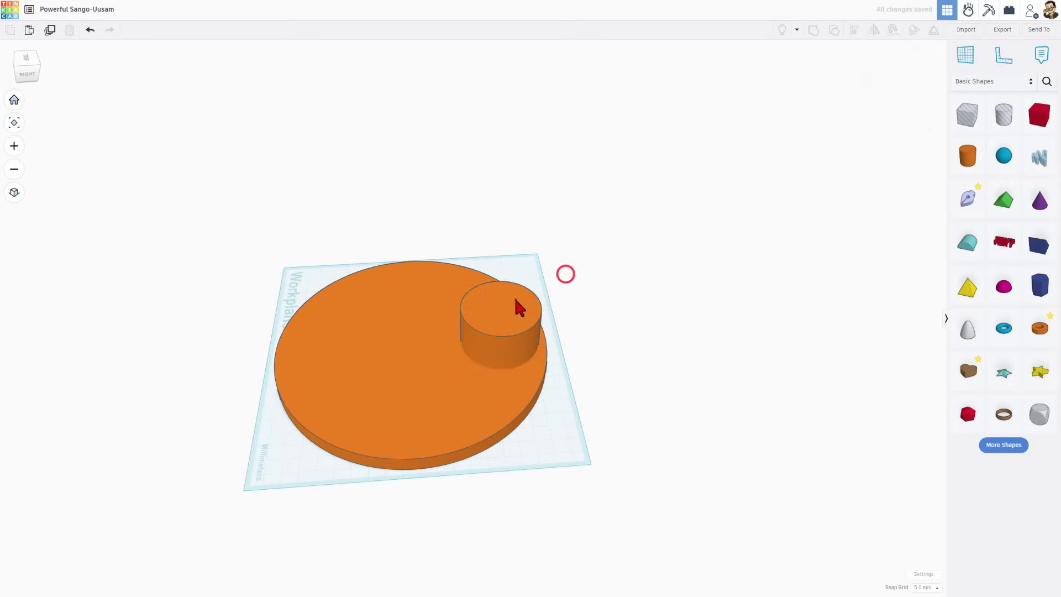
Duplicate the small cylinder and move the copy in large nudges straight across to the disc's front side.
{"action": "left_click", "coordinate": [519, 305]}
{"action": "right_click_drag", "start_coordinate": [406, 280], "coordinate": [554, 335]}
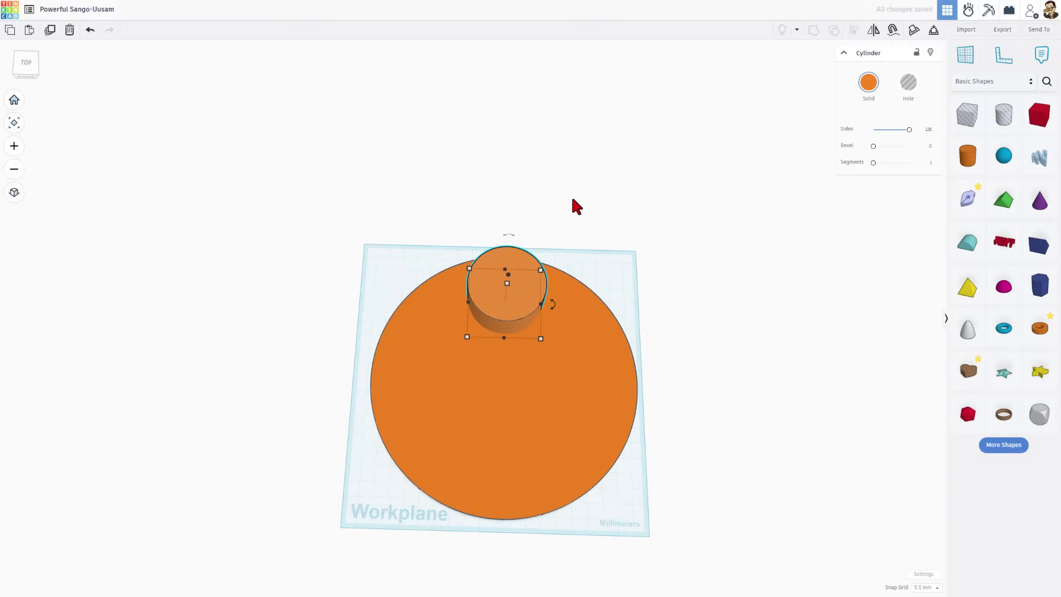
{"action": "key", "text": "ctrl+d"}
{"action": "key", "text": "shift+Down"}
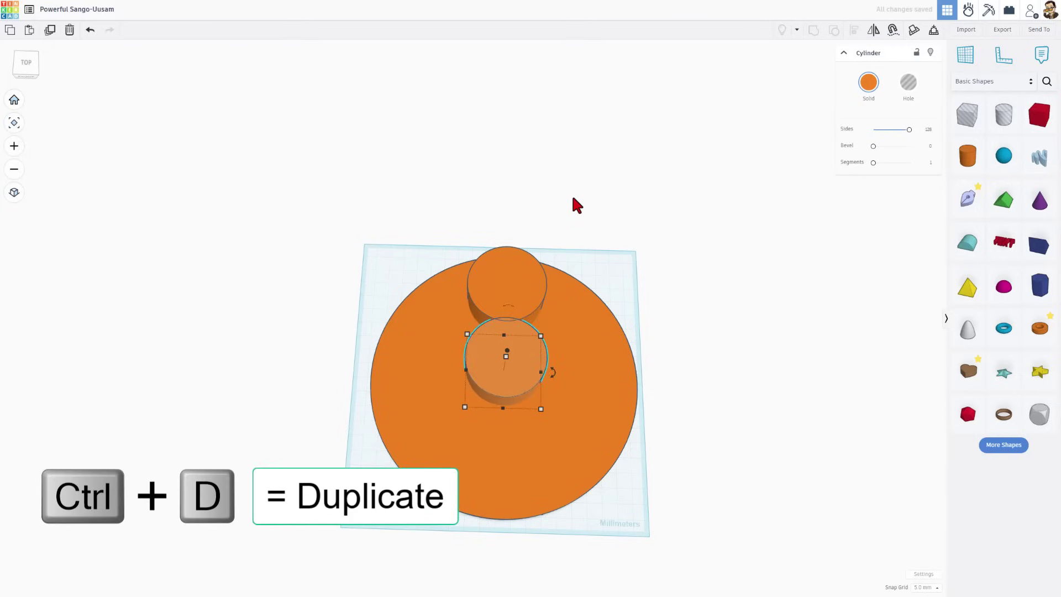
{"action": "key", "text": "shift+Down"}
{"action": "key", "text": "shift+Down"}
{"action": "key", "text": "shift+Down"}
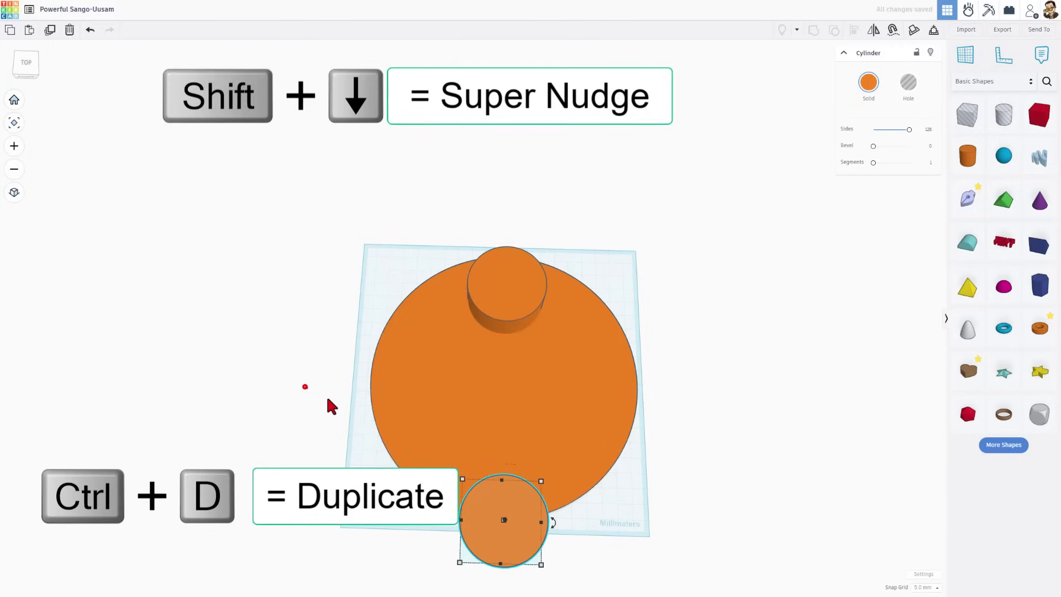
Align the copied cylinder with the disc's front edge, keeping the disc fixed, and nudge it 5 mm inward.
{"action": "left_click_drag", "start_coordinate": [328, 399], "coordinate": [595, 532]}
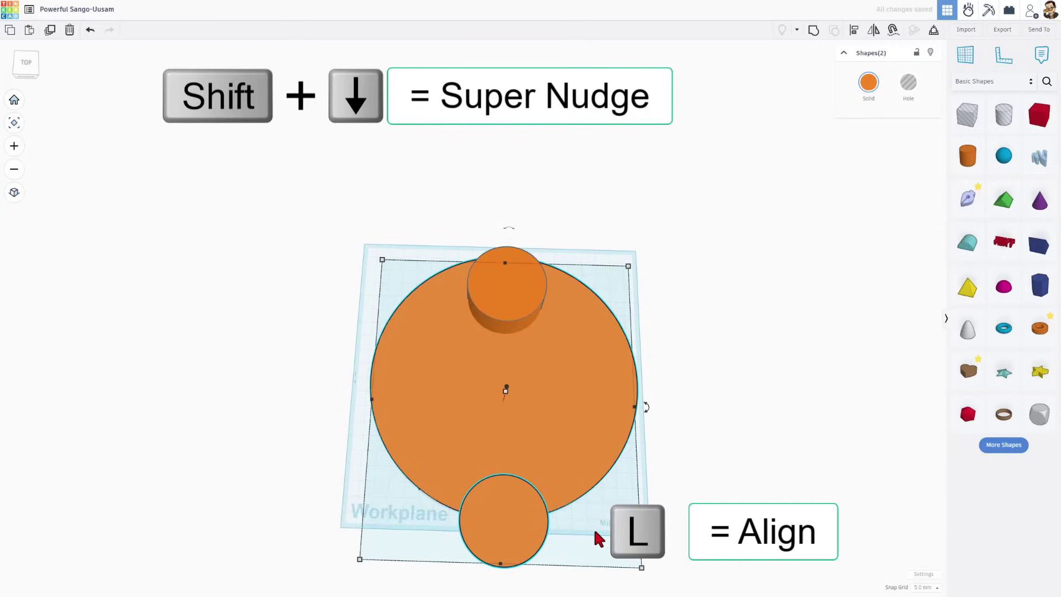
{"action": "key", "text": "l"}
{"action": "left_click", "coordinate": [493, 384]}
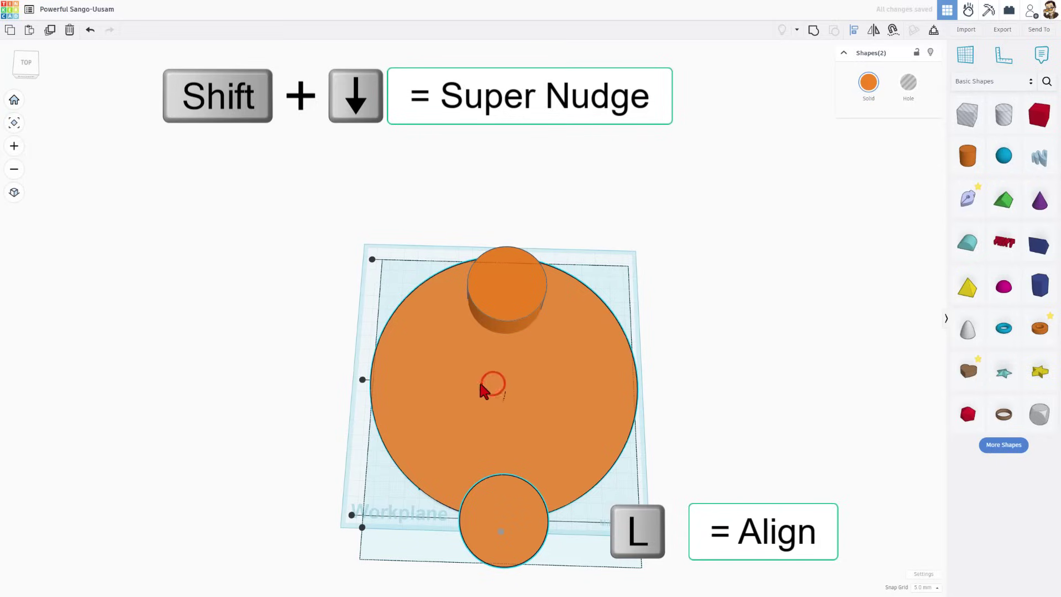
{"action": "left_click", "coordinate": [351, 515]}
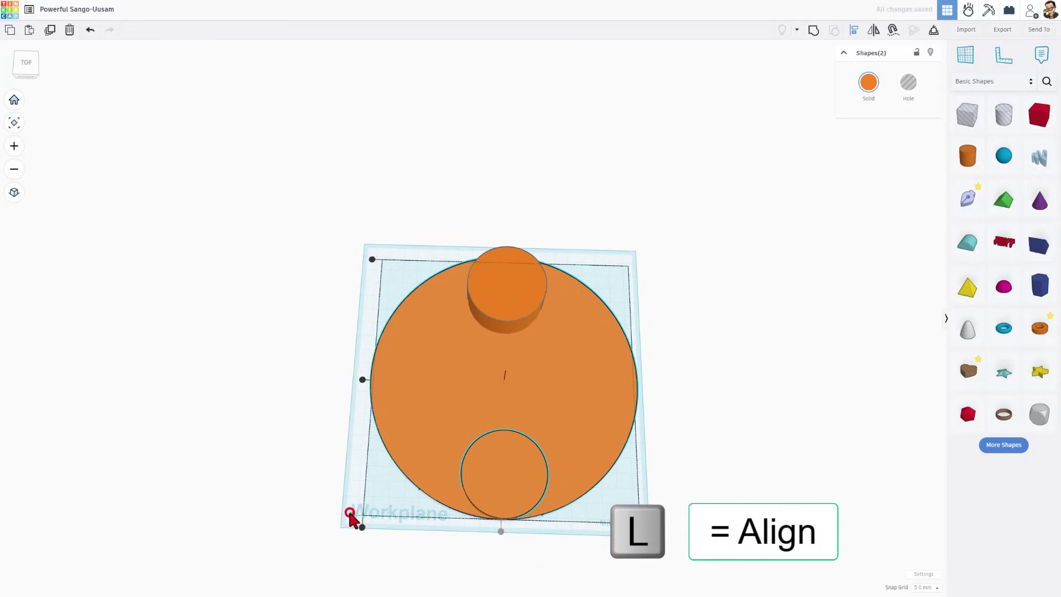
{"action": "left_click", "coordinate": [400, 486]}
{"action": "left_click", "coordinate": [504, 480]}
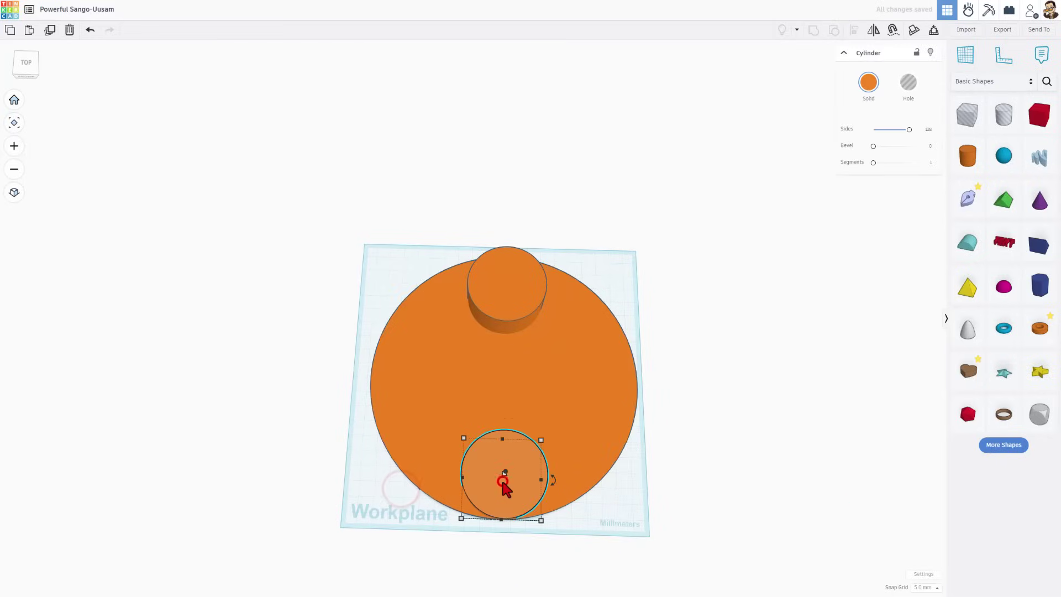
{"action": "key", "text": "Up"}
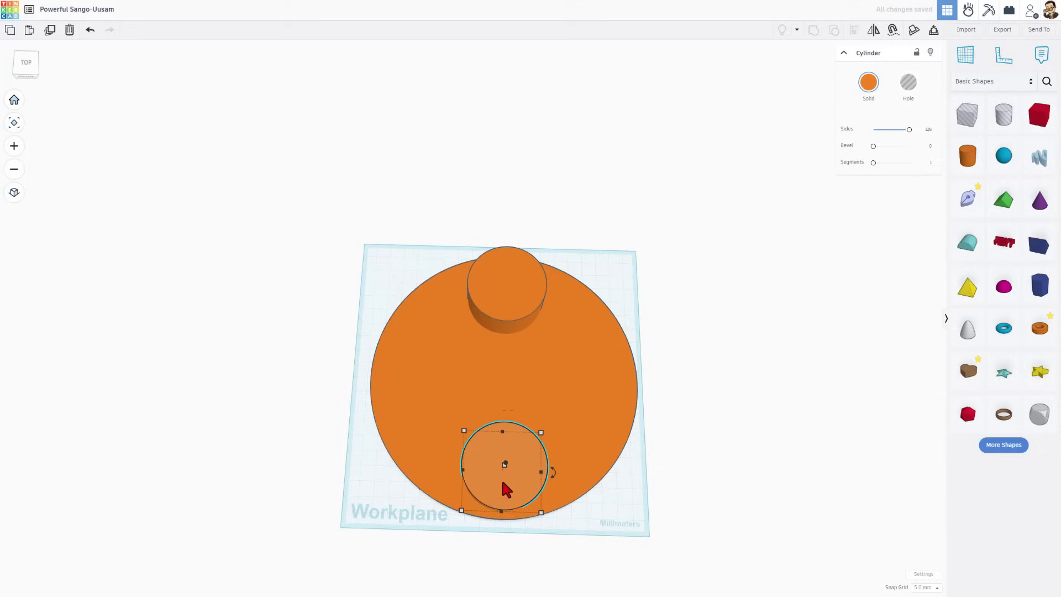
Duplicate the two opposite small cylinders together and rotate the copies 36° around the disc's center.
{"action": "right_click_drag", "start_coordinate": [232, 367], "coordinate": [277, 367]}
{"action": "key", "text": "shift"}
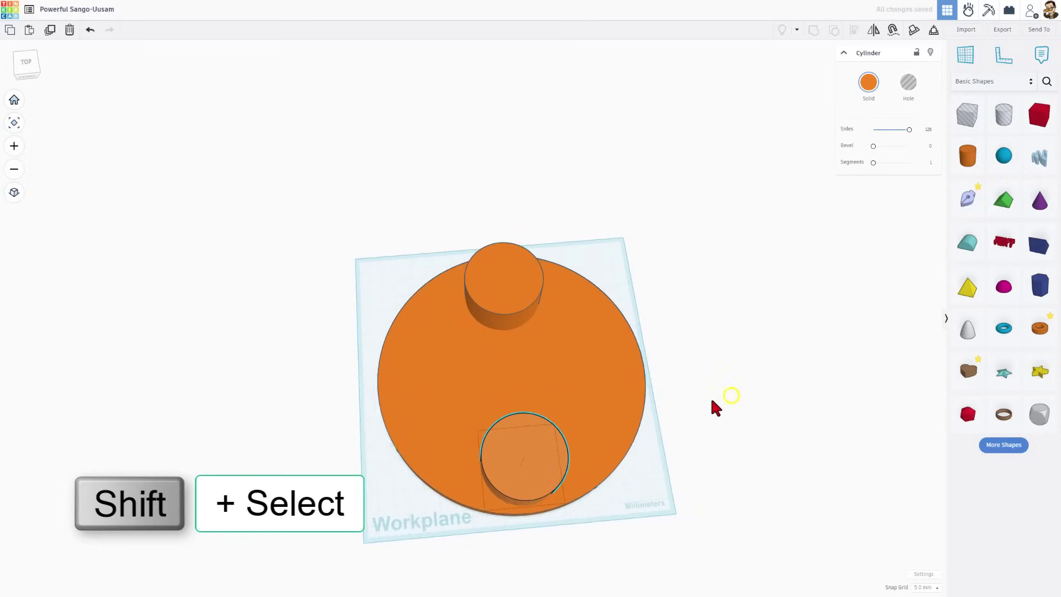
{"action": "left_click", "coordinate": [511, 284], "text": "shift"}
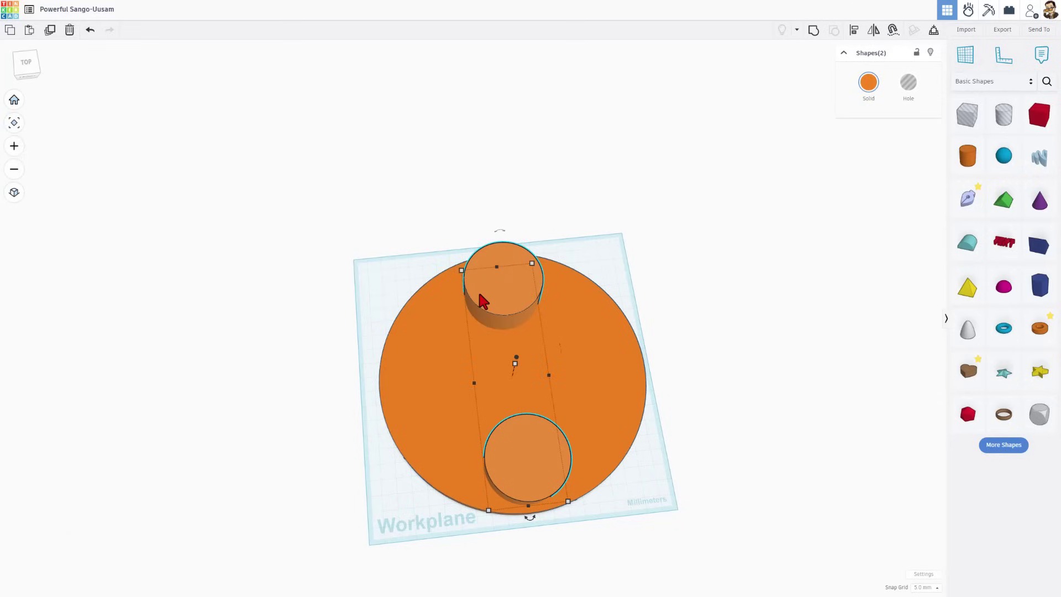
{"action": "key", "text": "ctrl+d"}
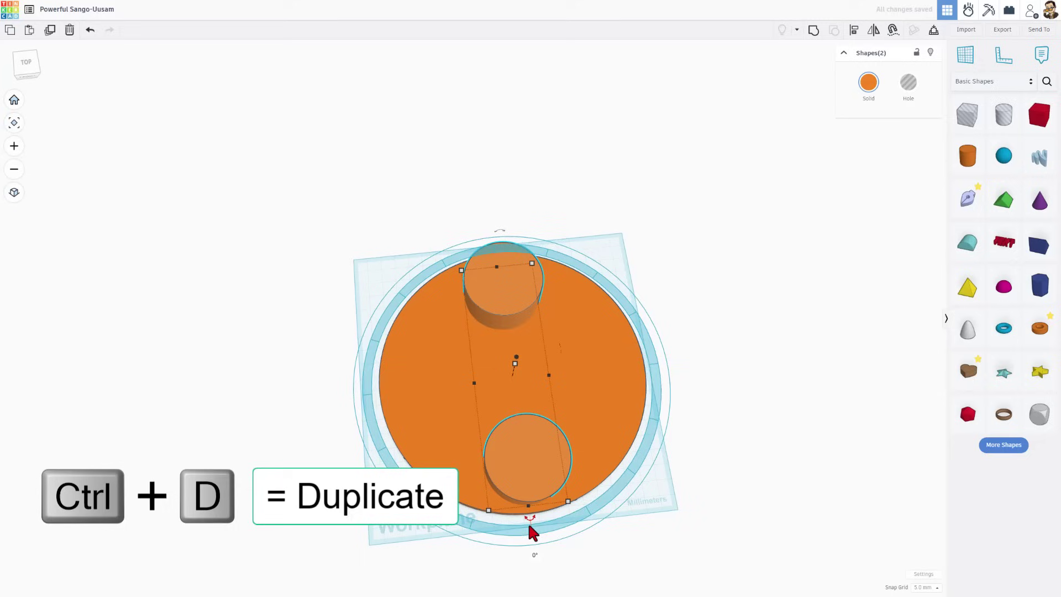
{"action": "left_click_drag", "start_coordinate": [525, 519], "coordinate": [372, 533]}
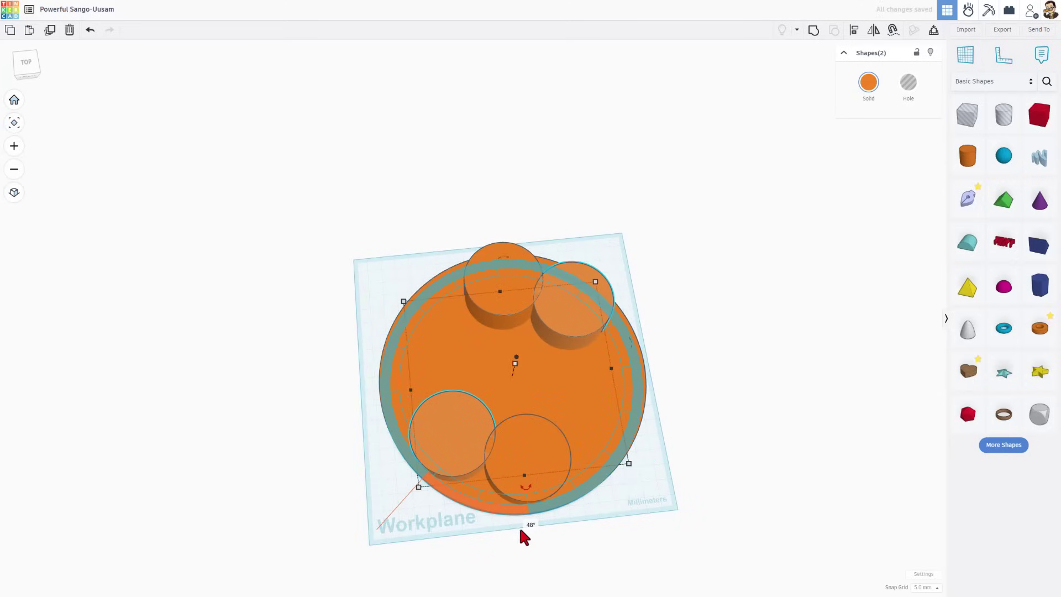
{"action": "left_click", "coordinate": [533, 522]}
{"action": "type", "text": "36"}
{"action": "key", "text": "Return"}
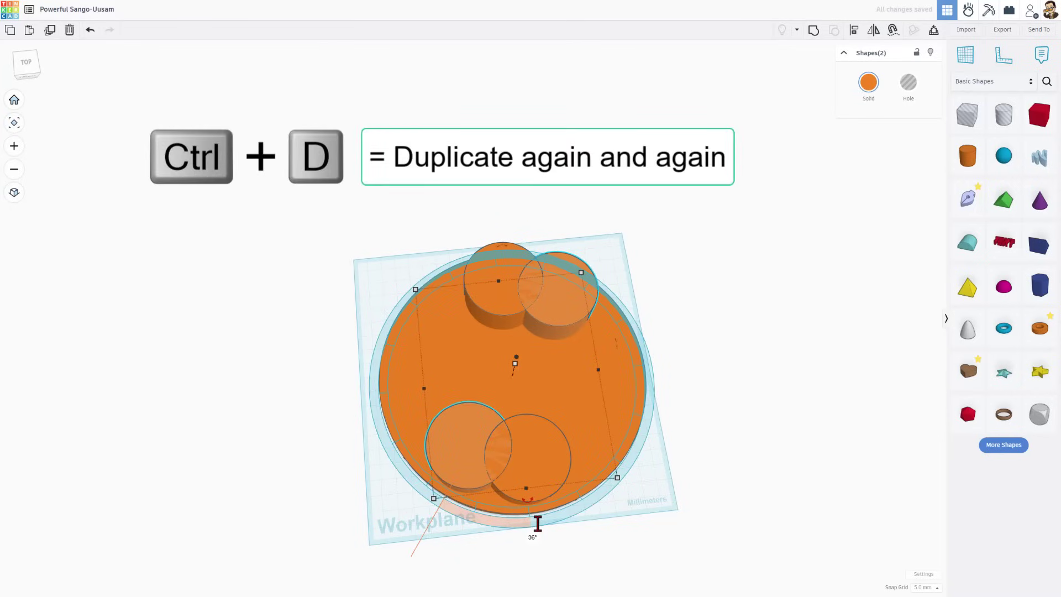
Repeat the rotated duplication until ten overlapping cylinders form a complete ring on the disc.
{"action": "key", "text": "ctrl+d"}
{"action": "key", "text": "ctrl+d"}
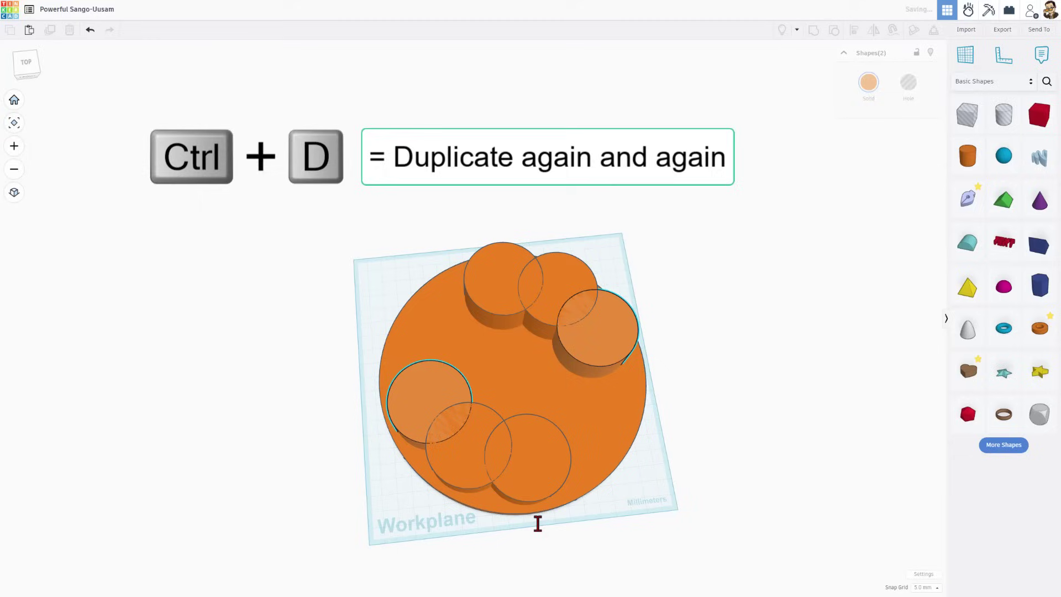
{"action": "key", "text": "ctrl+d"}
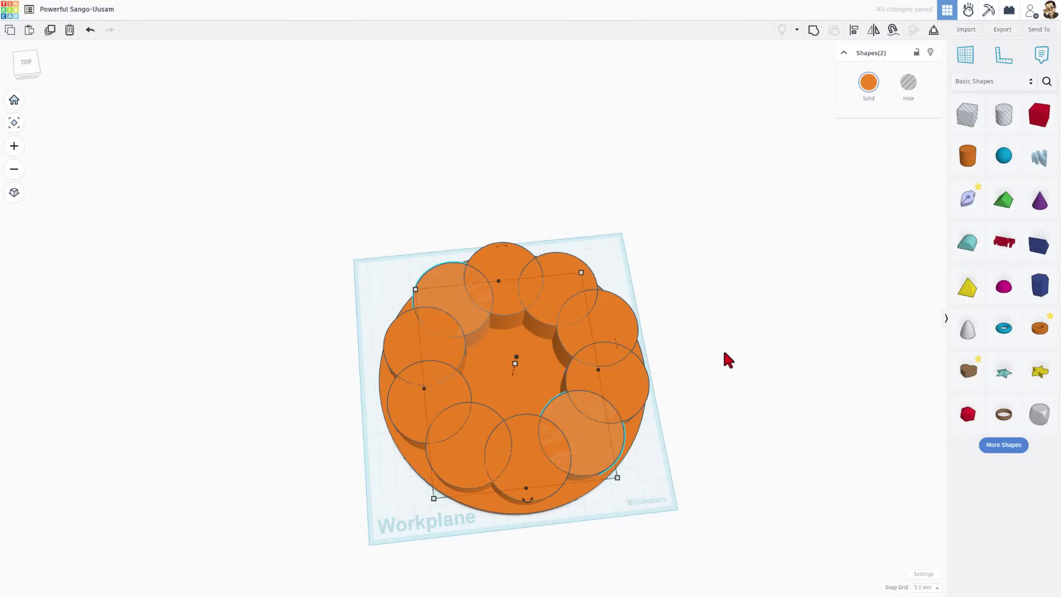
{"action": "left_click", "coordinate": [740, 315]}
Color every other cylinder of the ring magenta and delete these five cylinders.
{"action": "left_click", "coordinate": [446, 289]}
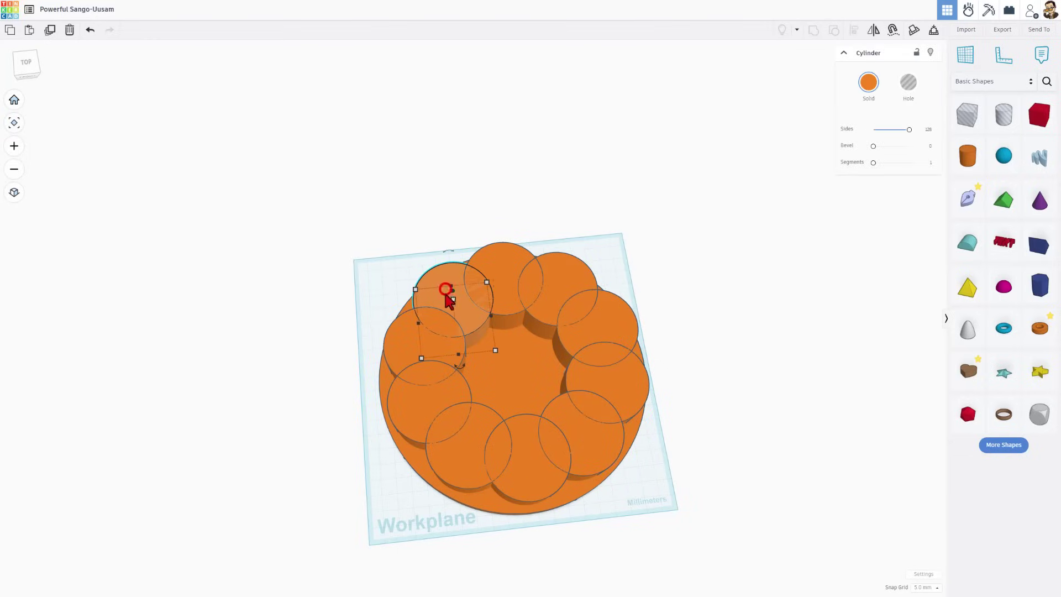
{"action": "left_click", "coordinate": [564, 274], "text": "shift"}
{"action": "left_click", "coordinate": [619, 380], "text": "shift"}
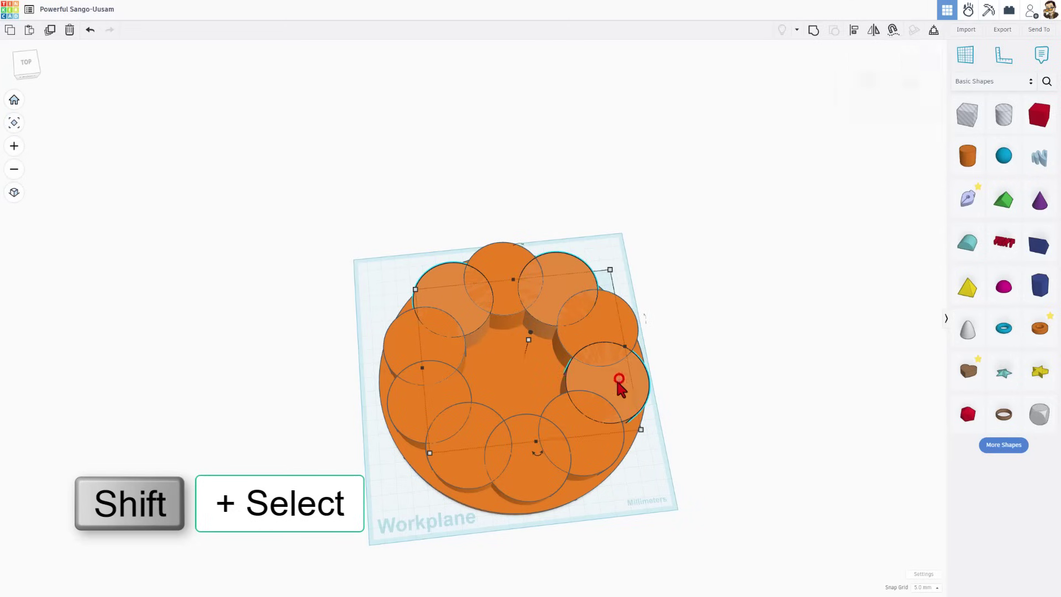
{"action": "left_click", "coordinate": [527, 449], "text": "shift"}
{"action": "left_click", "coordinate": [419, 414], "text": "shift"}
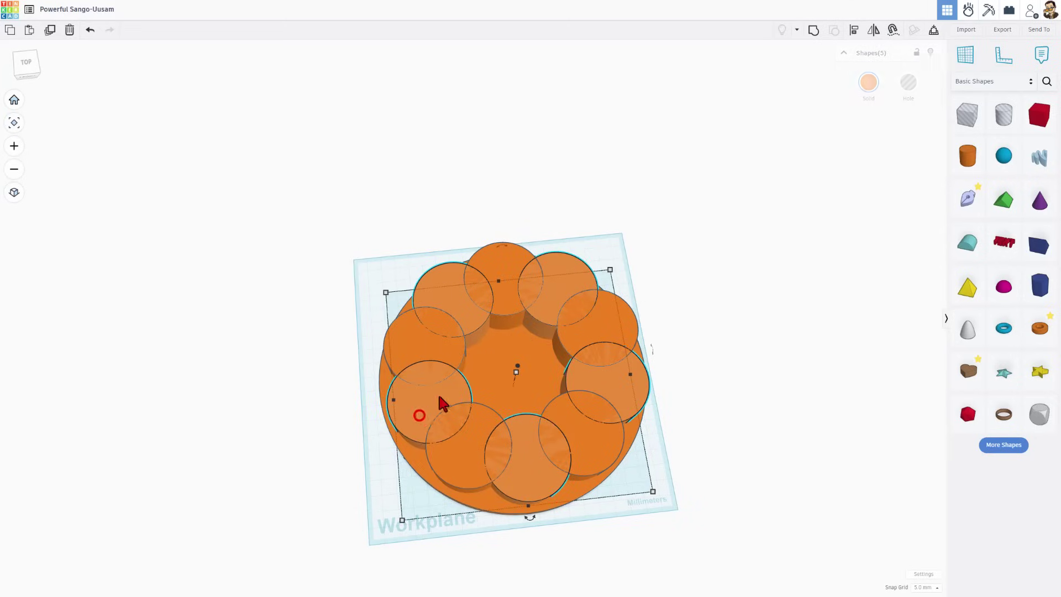
{"action": "left_click", "coordinate": [868, 83]}
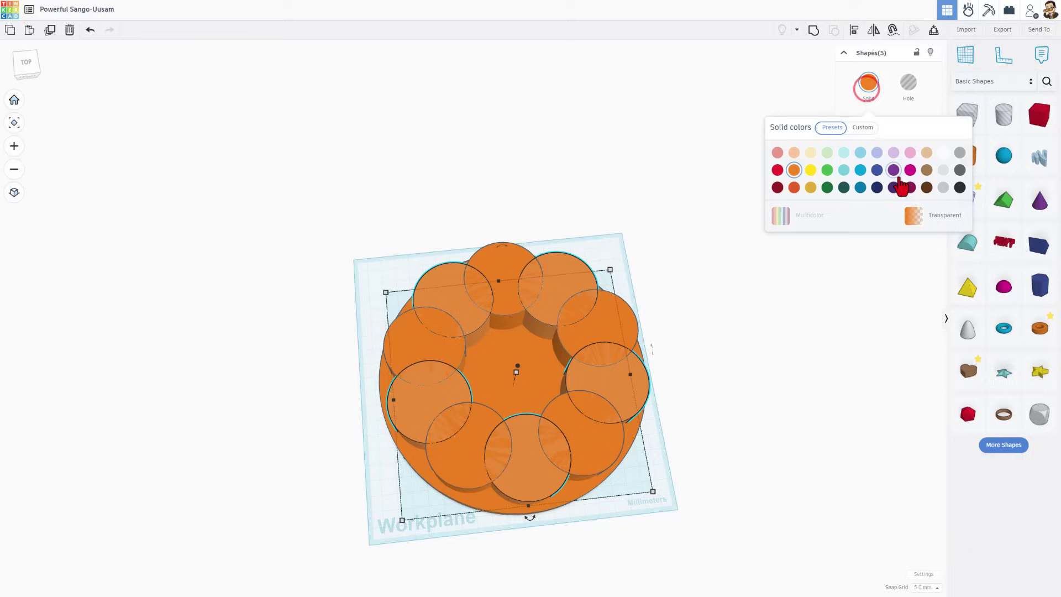
{"action": "left_click", "coordinate": [911, 171]}
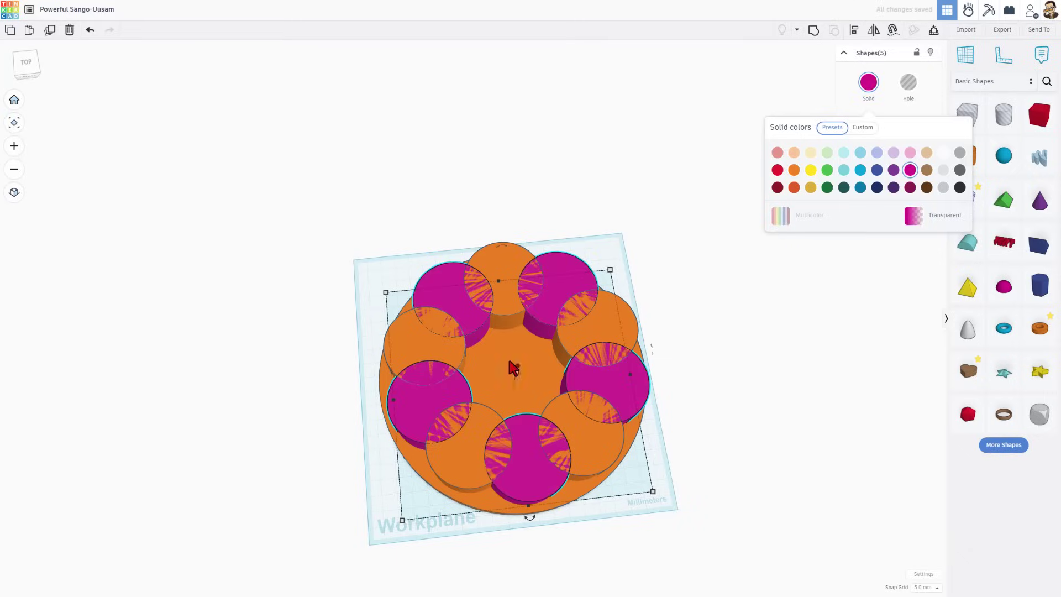
{"action": "key", "text": "Delete"}
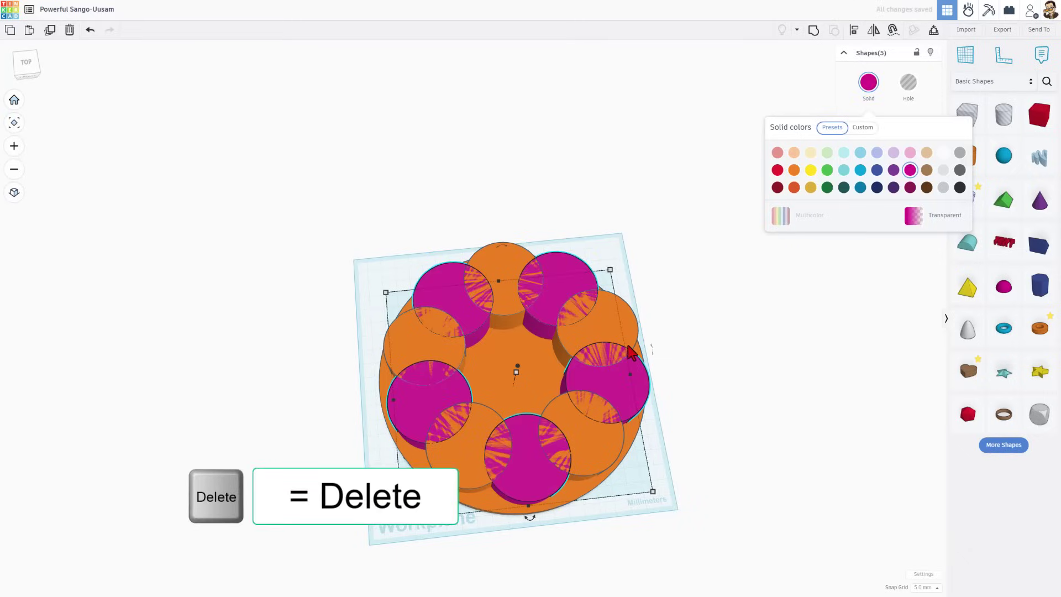
{"action": "right_click_drag", "start_coordinate": [423, 414], "coordinate": [324, 441]}
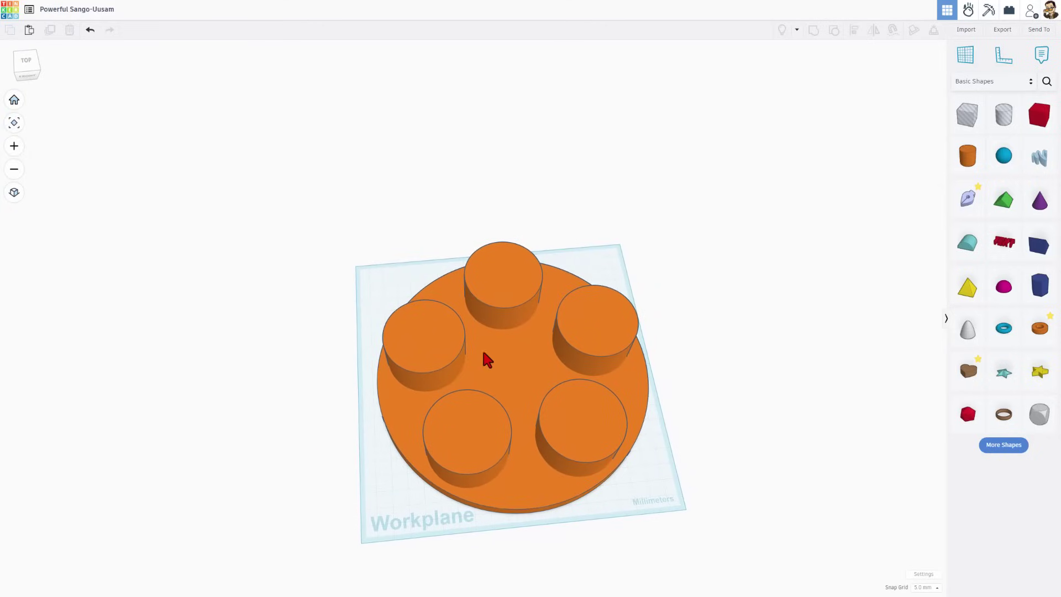
Duplicate the cylinder at the disc's right rear and move the copy off the workplane beside the disc.
{"action": "mouse_move", "coordinate": [482, 347]}
{"action": "right_mouse_down"}
{"action": "mouse_move", "coordinate": [507, 341]}
{"action": "mouse_move", "coordinate": [500, 354]}
{"action": "right_mouse_up"}
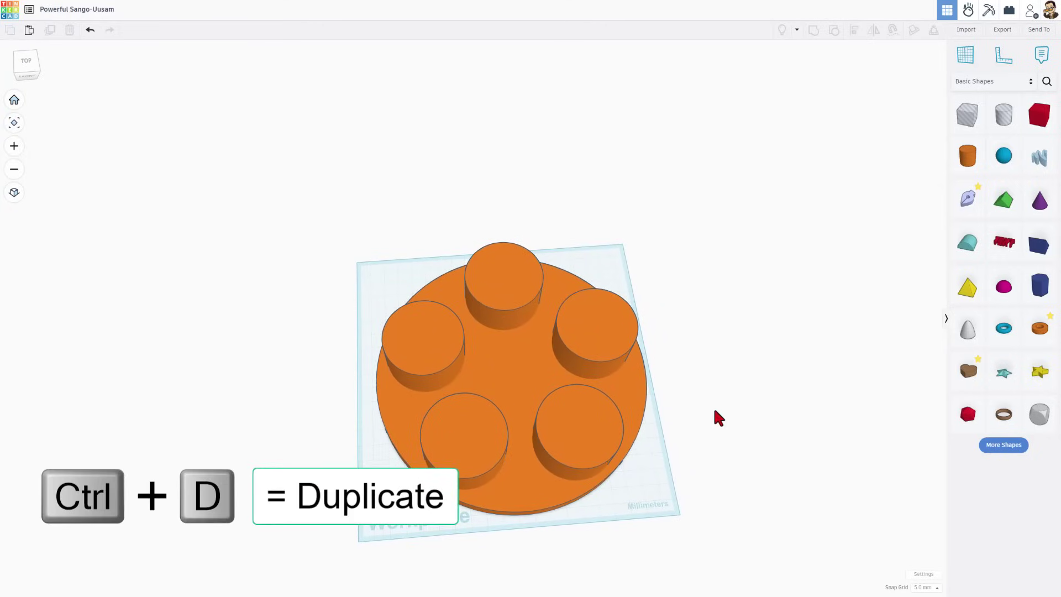
{"action": "left_click", "coordinate": [610, 342]}
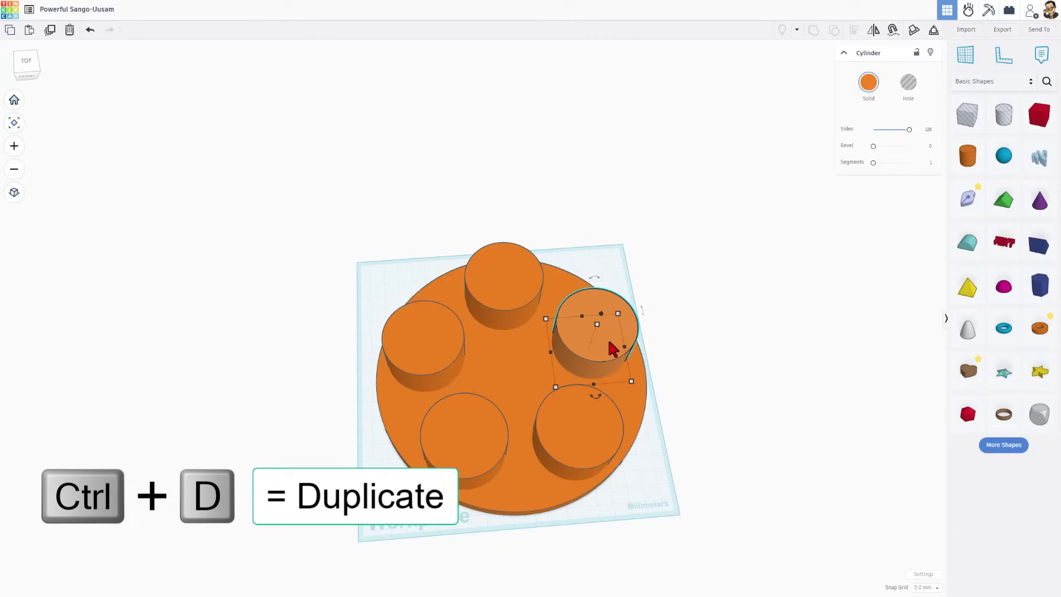
{"action": "key", "text": "ctrl+d"}
{"action": "left_click_drag", "start_coordinate": [609, 342], "coordinate": [770, 429]}
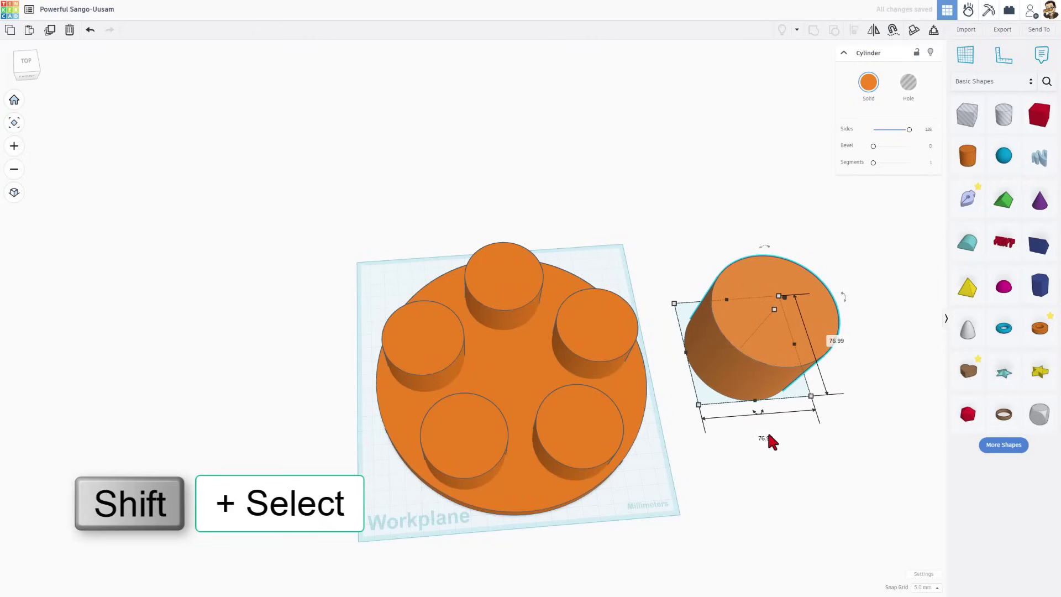
Resize the copied cylinder beside the disc to 50 mm in width and length and 40 mm in height.
{"action": "left_click", "coordinate": [766, 437]}
{"action": "type", "text": "50"}
{"action": "key", "text": "Return"}
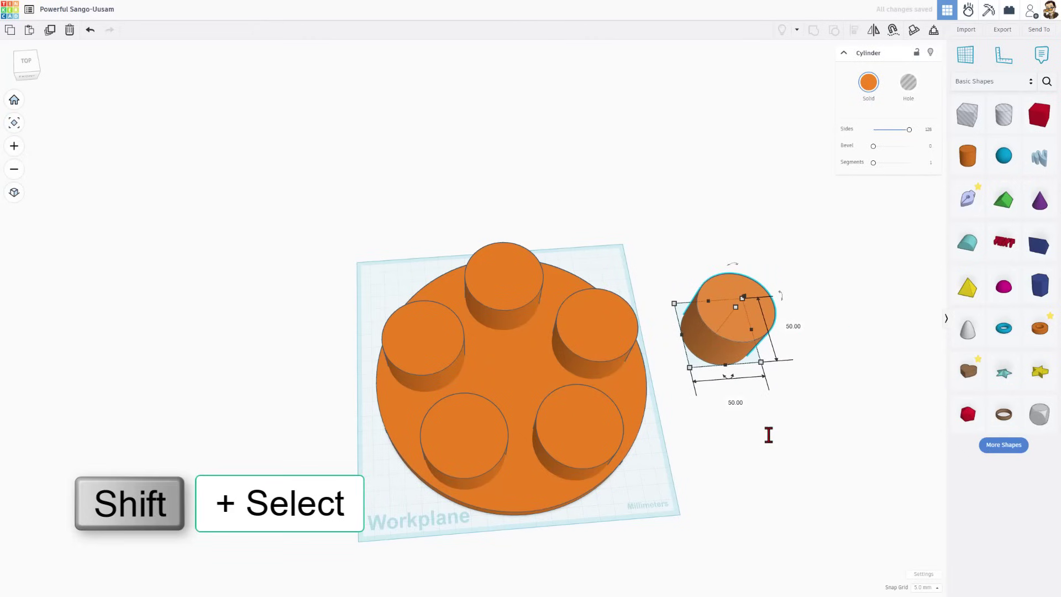
{"action": "right_click_drag", "start_coordinate": [705, 369], "coordinate": [705, 355]}
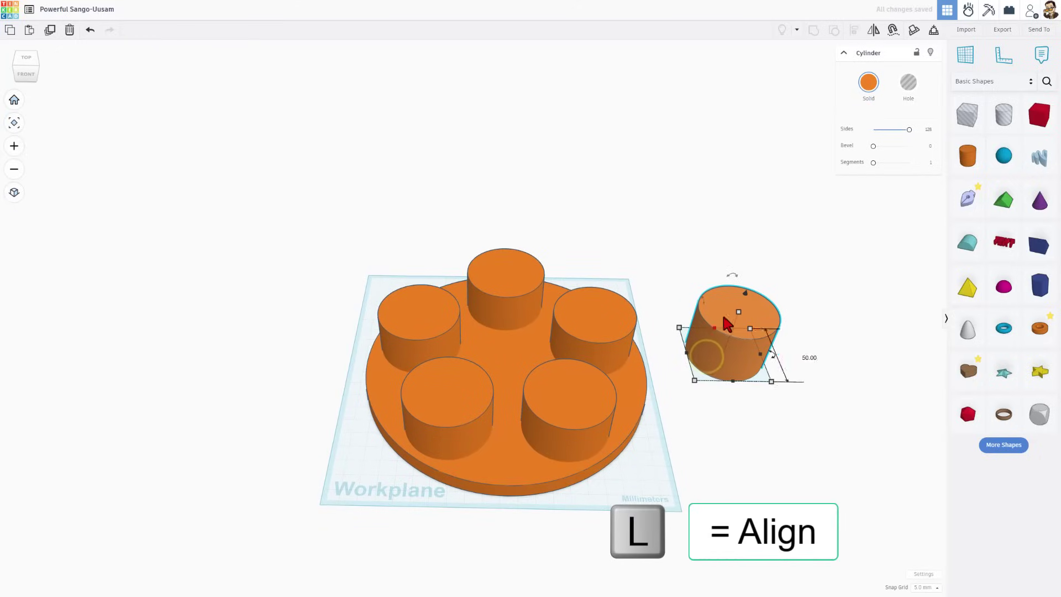
{"action": "left_click", "coordinate": [773, 335]}
{"action": "type", "text": "40"}
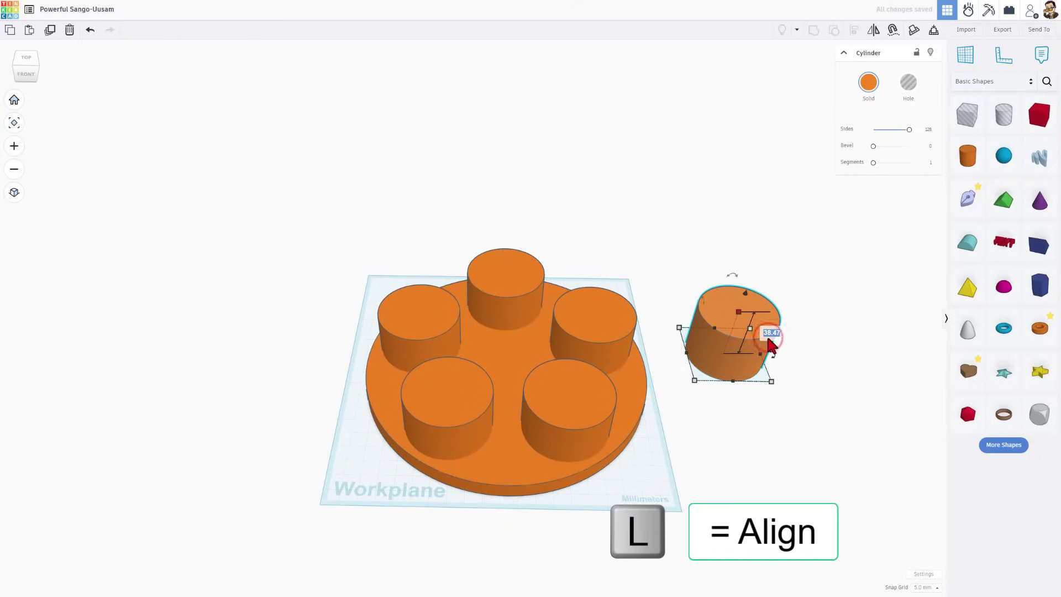
{"action": "key", "text": "Return"}
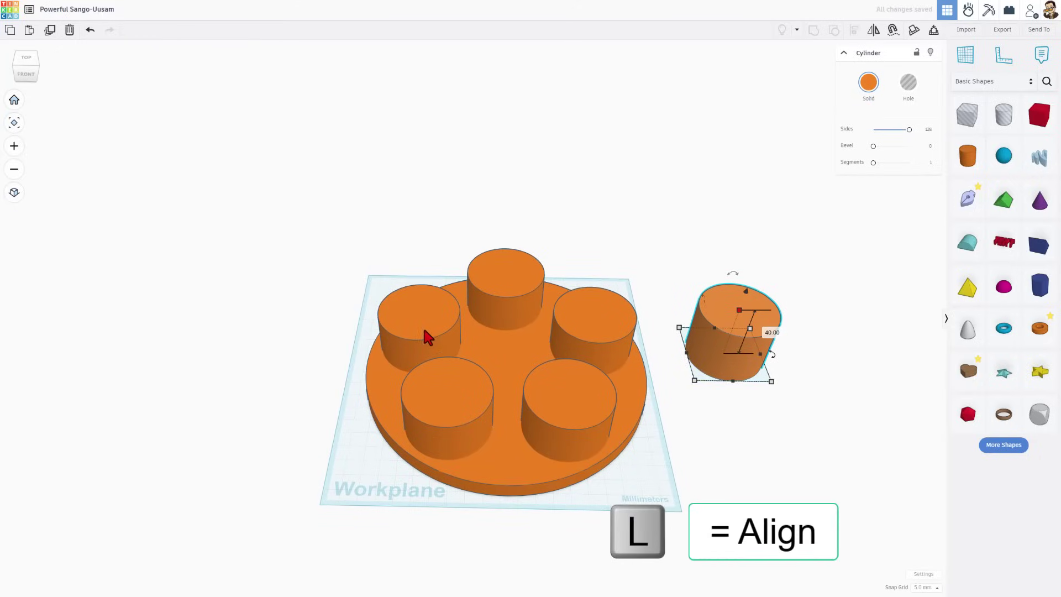
Align the loose cylinder to the disc's center in both horizontal directions.
{"action": "left_click", "coordinate": [488, 348], "text": "shift"}
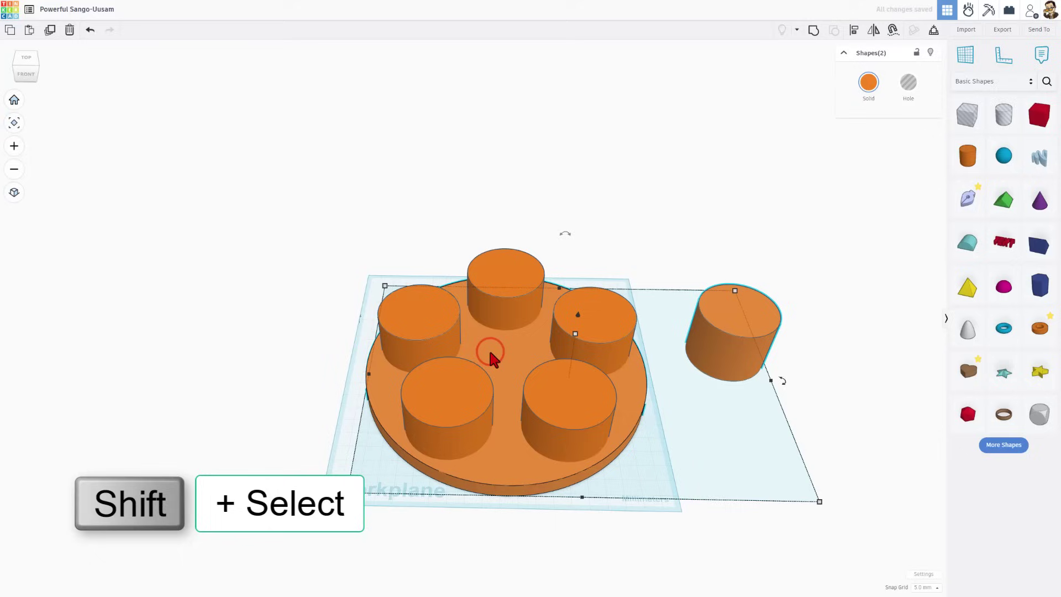
{"action": "key", "text": "l"}
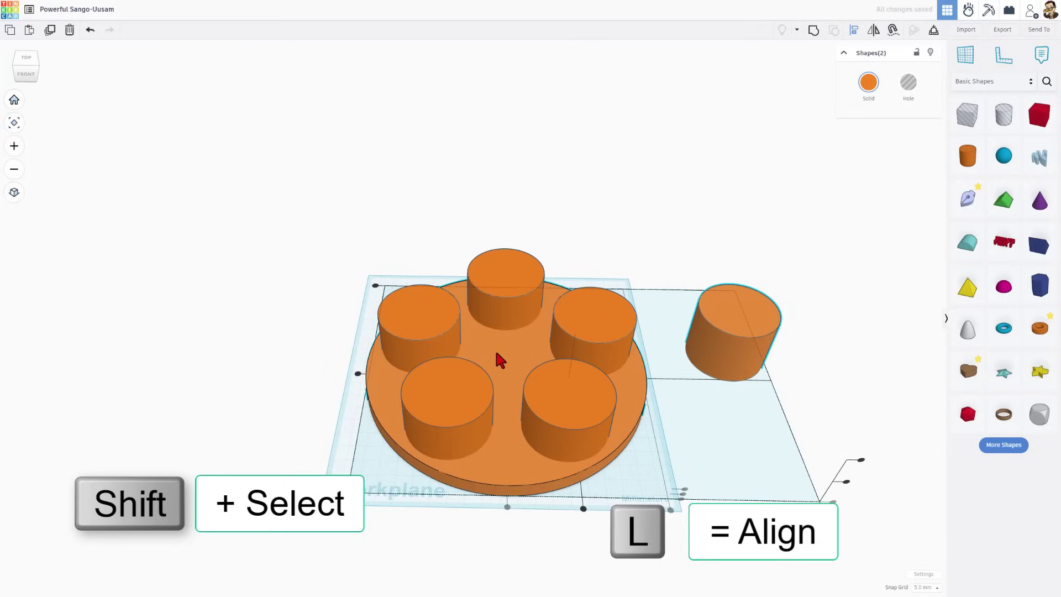
{"action": "left_click", "coordinate": [506, 507]}
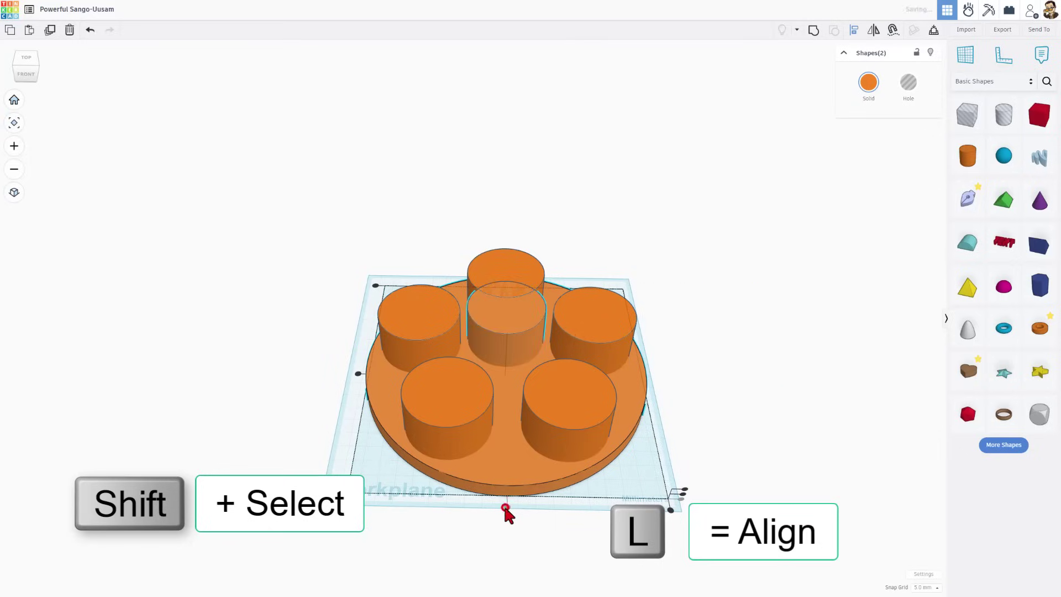
{"action": "left_click", "coordinate": [357, 380]}
{"action": "left_click", "coordinate": [622, 248]}
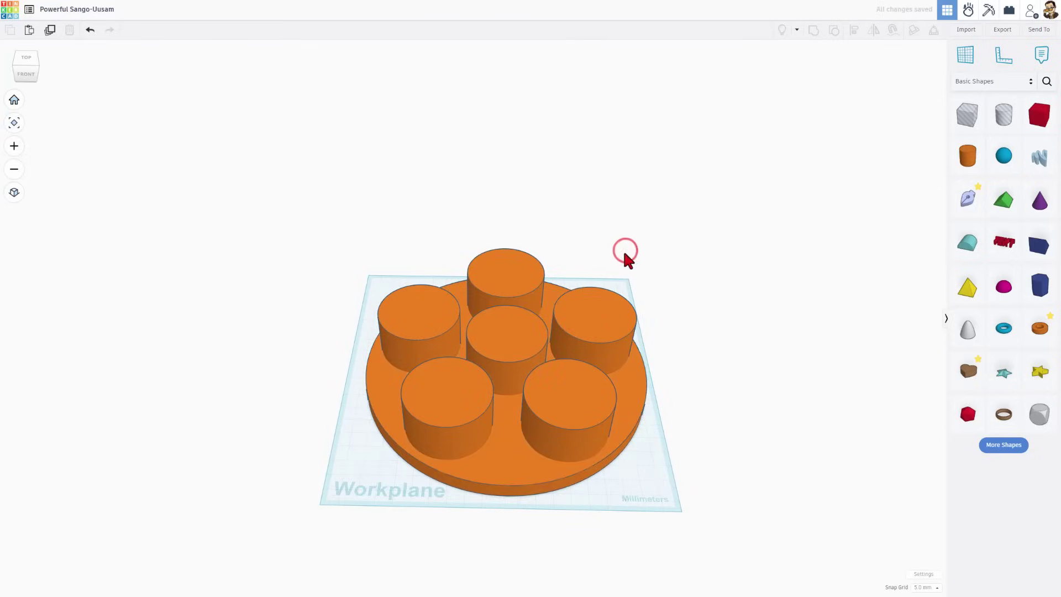
Delete the five outer cylinders around the central one, keeping the central cylinder and the disc.
{"action": "right_click_drag", "start_coordinate": [622, 249], "coordinate": [809, 313]}
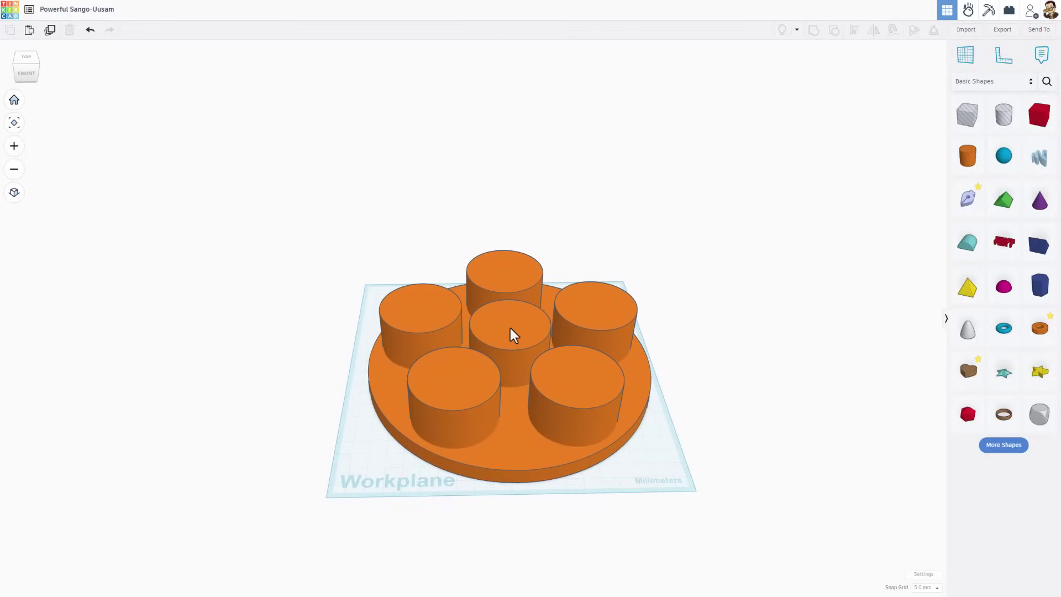
{"action": "right_click_drag", "start_coordinate": [507, 327], "coordinate": [506, 337]}
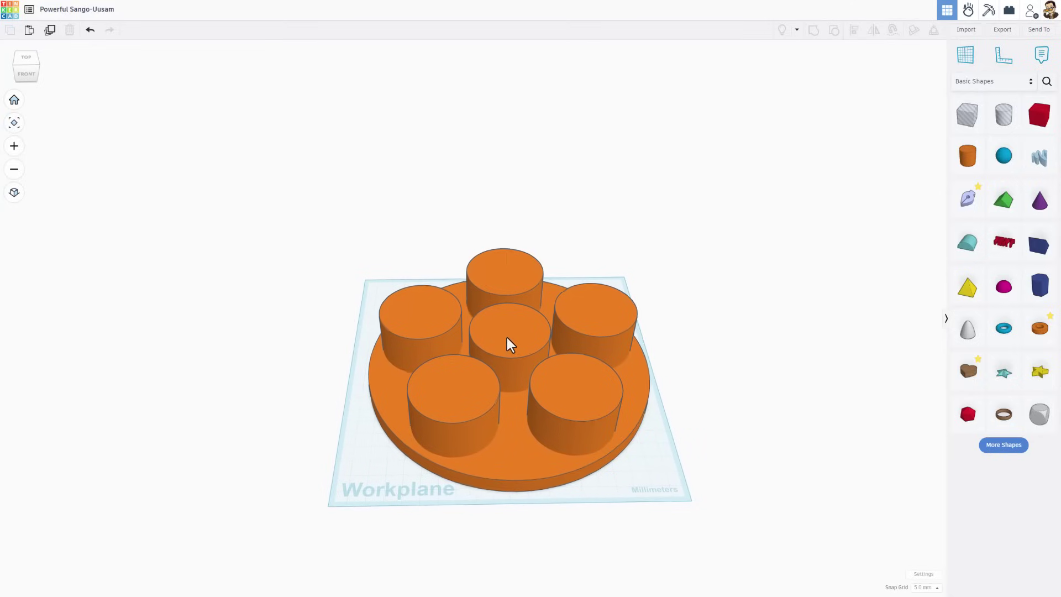
{"action": "left_click", "coordinate": [586, 415]}
{"action": "key", "text": "Delete"}
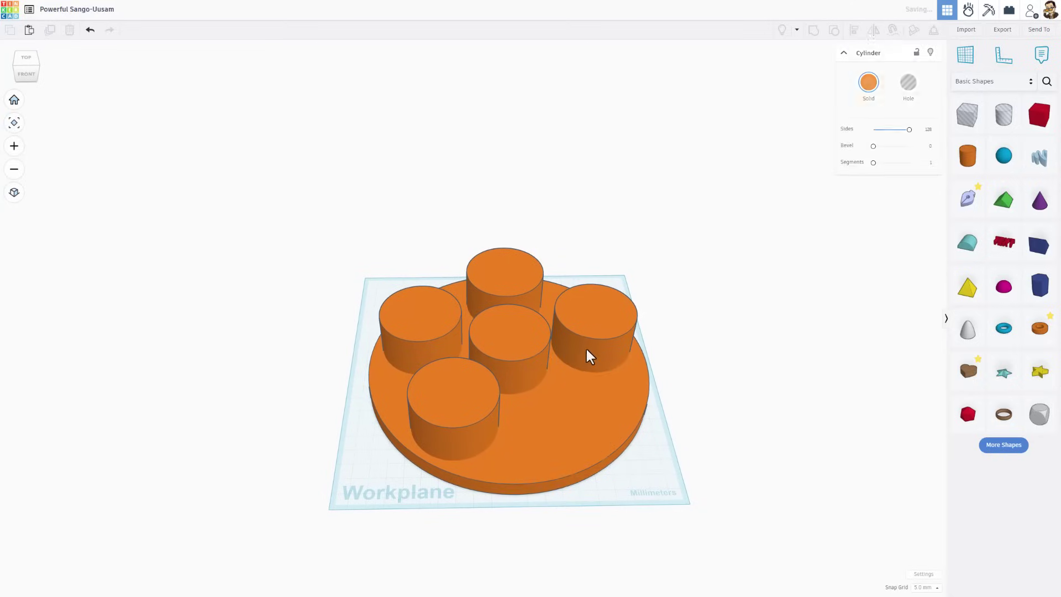
{"action": "left_click", "coordinate": [583, 334]}
{"action": "key", "text": "Delete"}
{"action": "left_click", "coordinate": [491, 298]}
{"action": "key", "text": "Delete"}
{"action": "left_click", "coordinate": [438, 318]}
{"action": "key", "text": "Delete"}
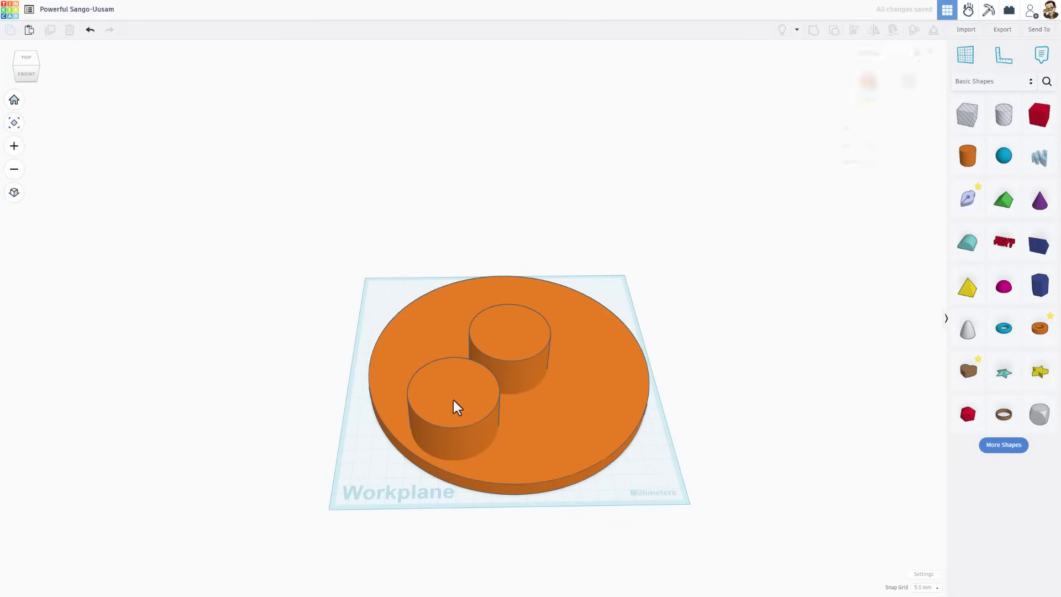
{"action": "left_click", "coordinate": [454, 403]}
{"action": "key", "text": "Delete"}
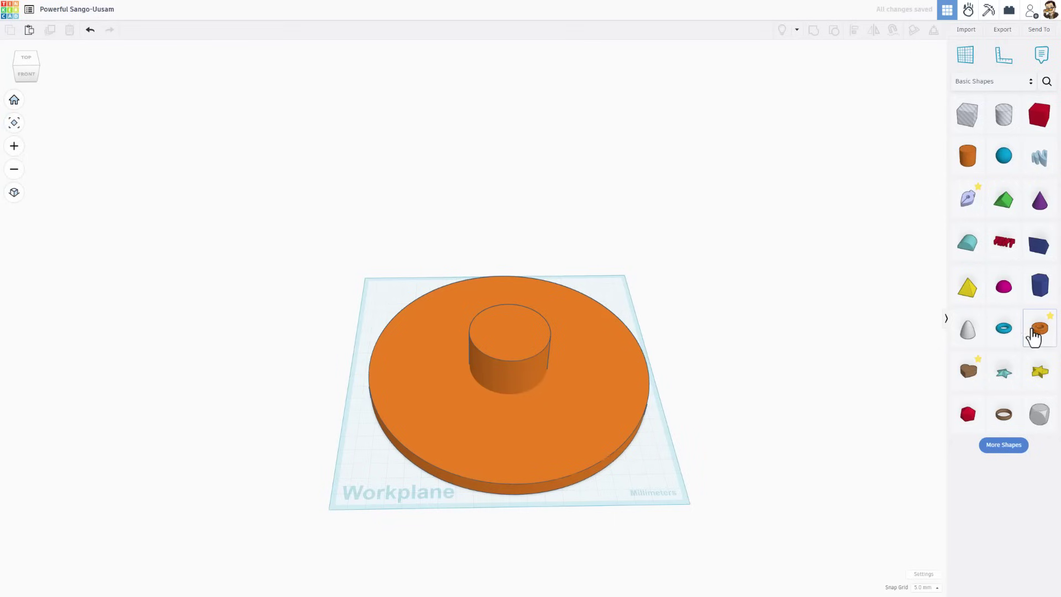
Place a tube on the disc near its back edge with radius 26 and wall thickness 2.
{"action": "left_click_drag", "start_coordinate": [1033, 337], "coordinate": [506, 293]}
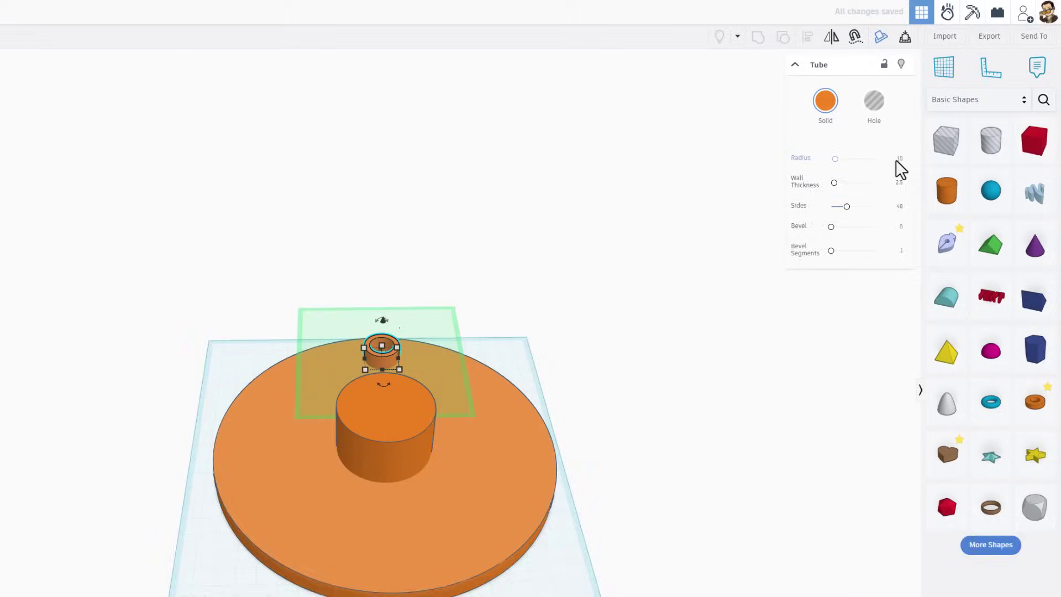
{"action": "left_click", "coordinate": [927, 129]}
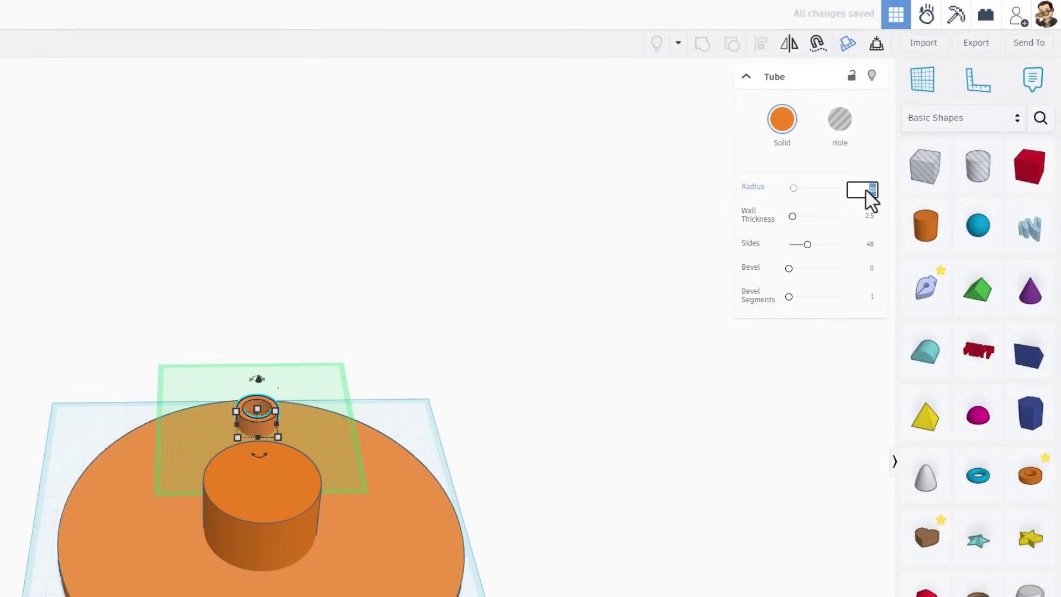
{"action": "type", "text": "26"}
{"action": "key", "text": "Return"}
{"action": "right_click_drag", "start_coordinate": [616, 225], "coordinate": [534, 336]}
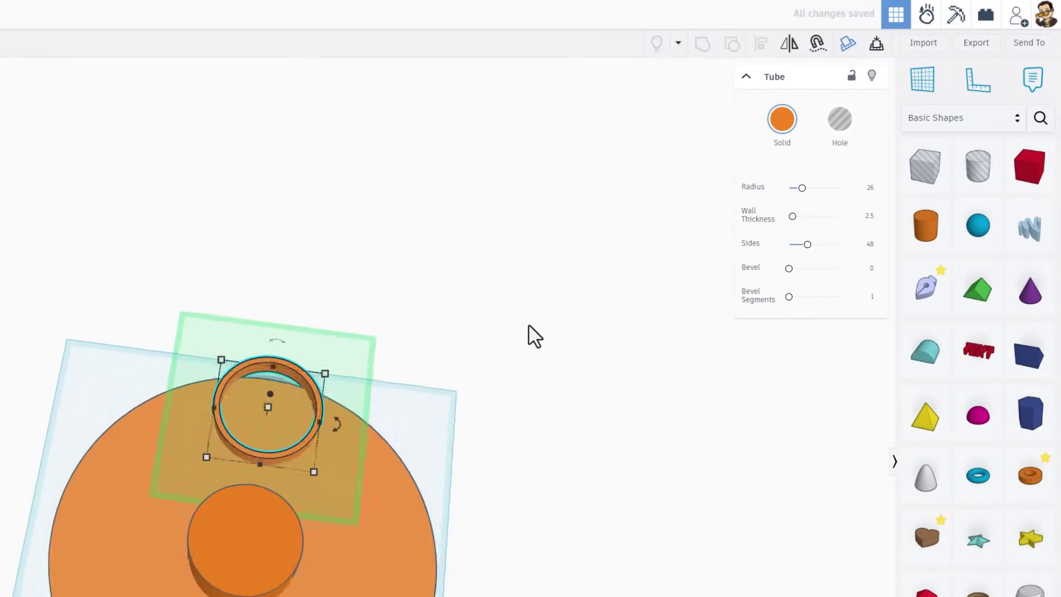
{"action": "left_click", "coordinate": [870, 216]}
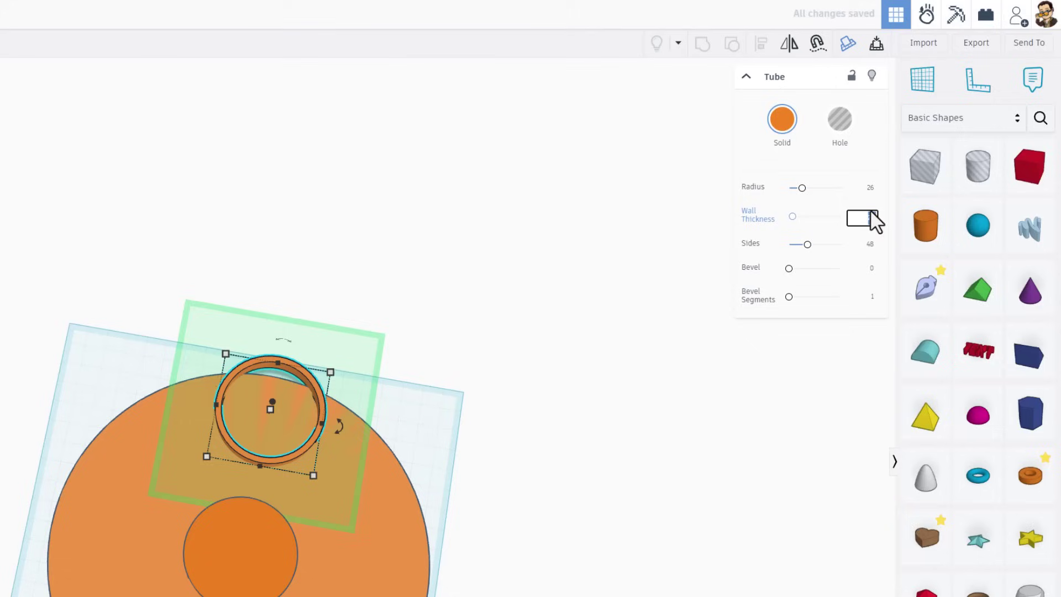
{"action": "type", "text": "2"}
{"action": "key", "text": "Return"}
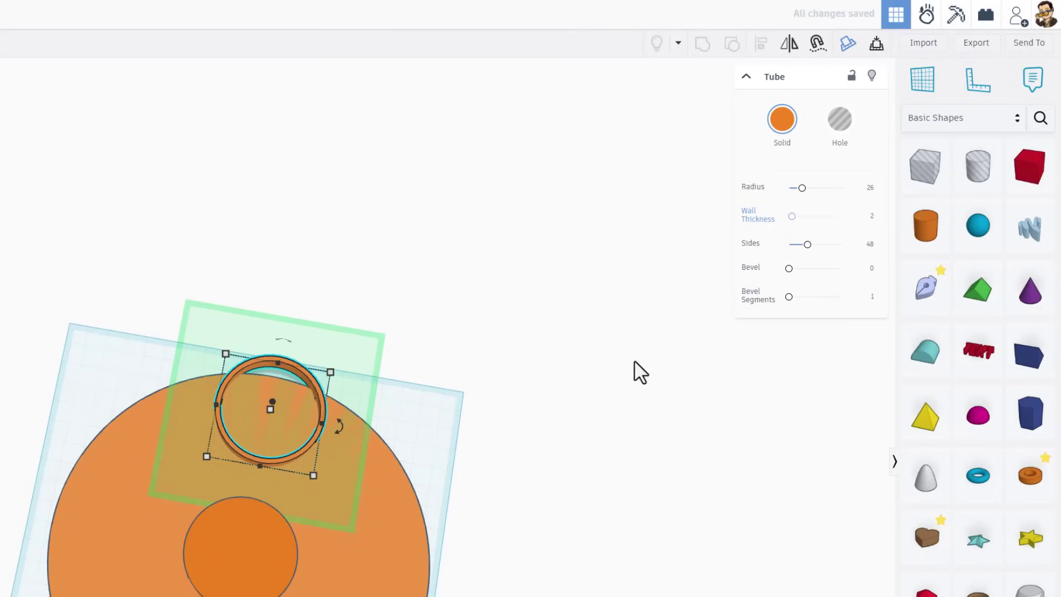
Align the tube with the disc's back edge and center it side to side on the disc.
{"action": "right_click_drag", "start_coordinate": [635, 372], "coordinate": [540, 263]}
{"action": "left_click_drag", "start_coordinate": [279, 436], "coordinate": [280, 393]}
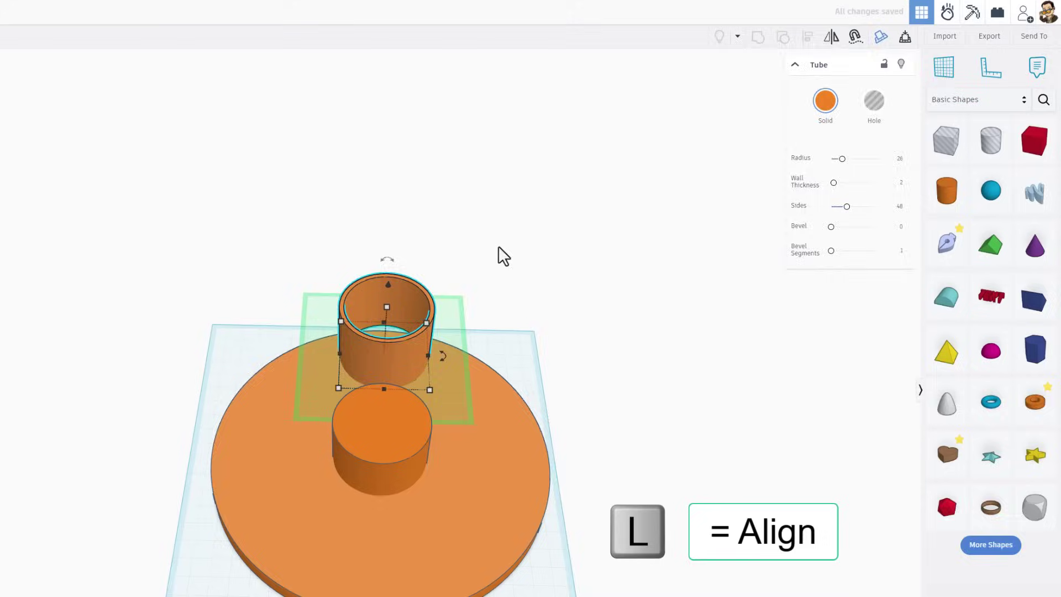
{"action": "left_click_drag", "start_coordinate": [390, 287], "coordinate": [267, 371]}
{"action": "left_click_drag", "start_coordinate": [513, 256], "coordinate": [505, 266]}
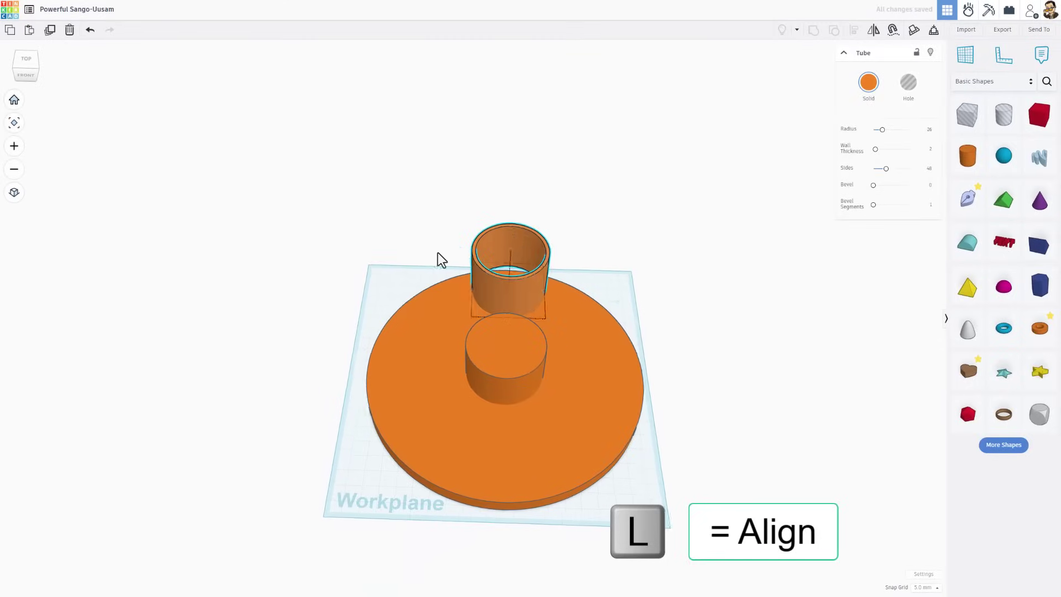
{"action": "right_click_drag", "start_coordinate": [438, 253], "coordinate": [362, 236]}
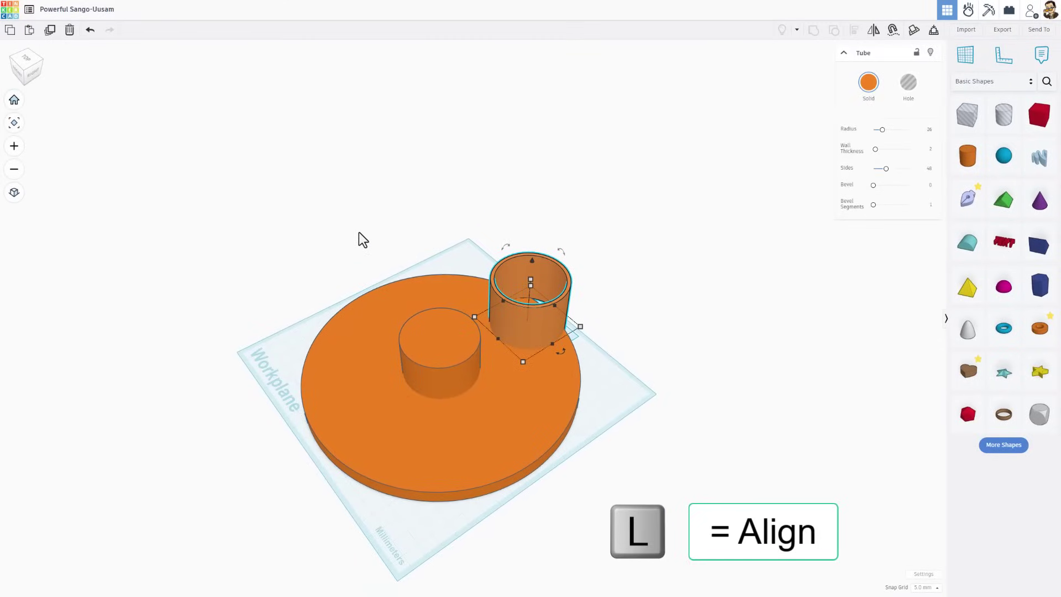
{"action": "left_click_drag", "start_coordinate": [611, 287], "coordinate": [582, 336]}
{"action": "left_click_drag", "start_coordinate": [526, 374], "coordinate": [527, 374]}
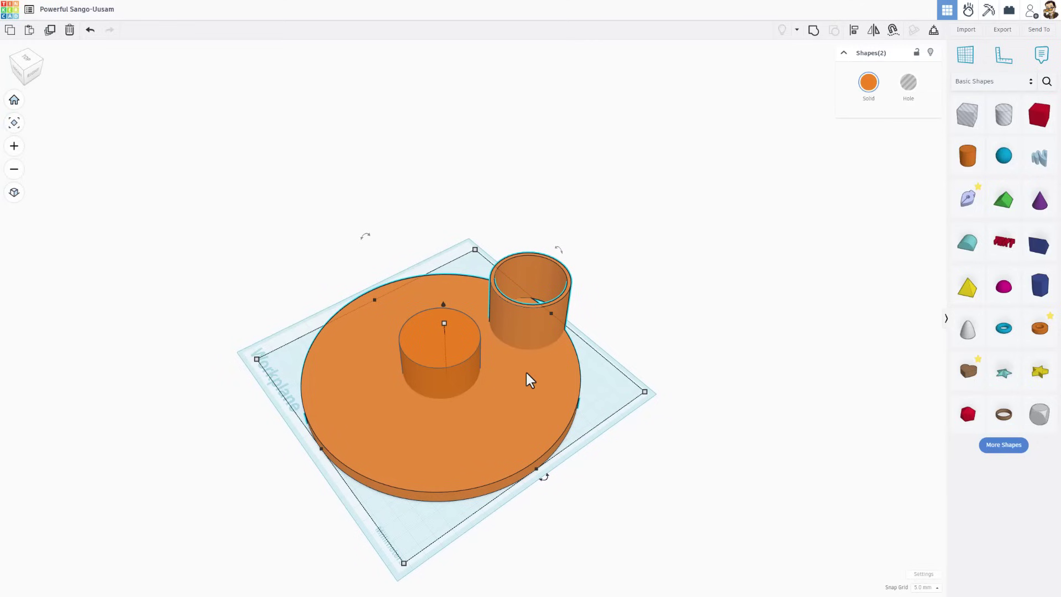
{"action": "key", "text": "l"}
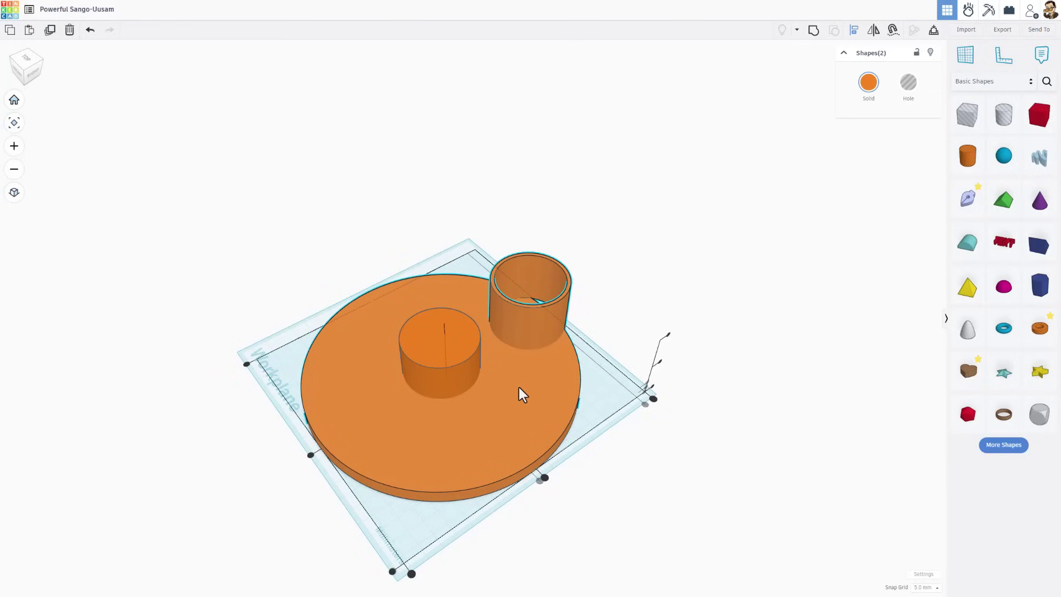
{"action": "left_click", "coordinate": [646, 404]}
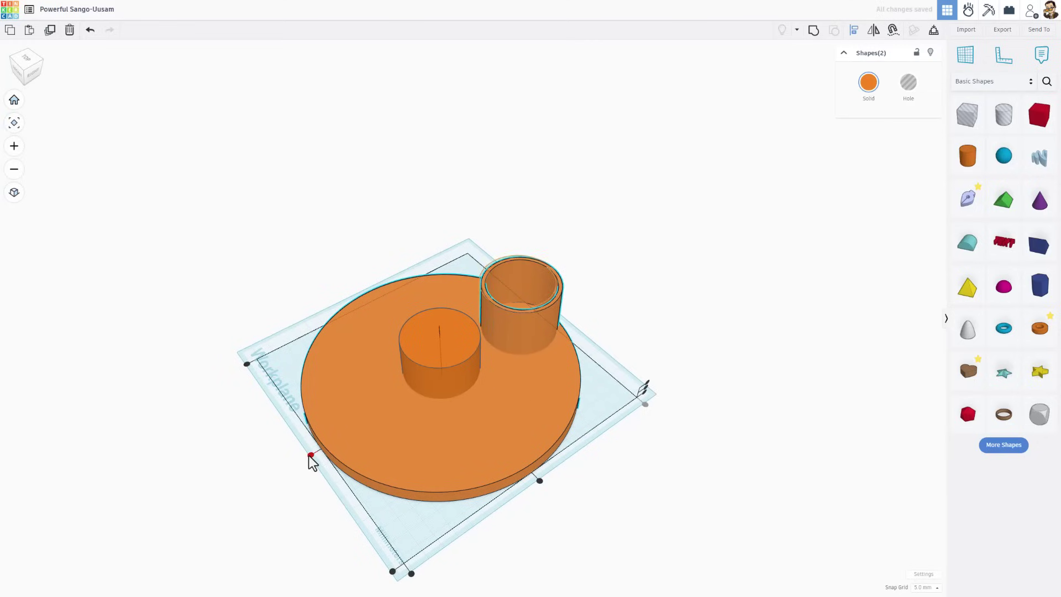
{"action": "right_click_drag", "start_coordinate": [307, 459], "coordinate": [413, 452]}
{"action": "left_click", "coordinate": [413, 452]}
Nudge the tube slightly inward from the disc's back edge, duplicate it, and move the copy forward past the disc's front edge.
{"action": "left_click", "coordinate": [509, 276]}
{"action": "key", "text": "ctrl+d"}
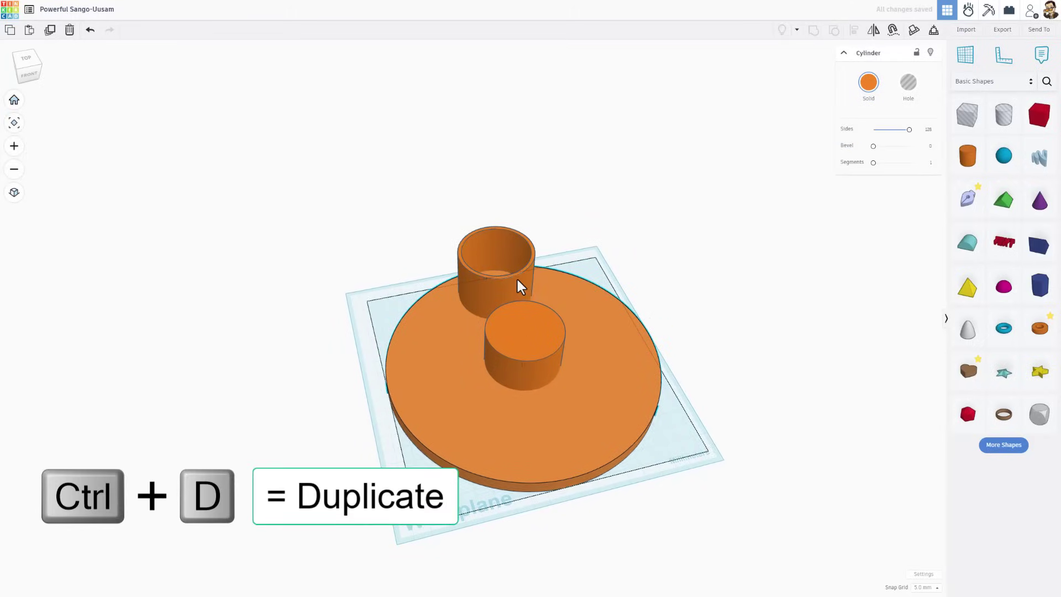
{"action": "left_click", "coordinate": [516, 279]}
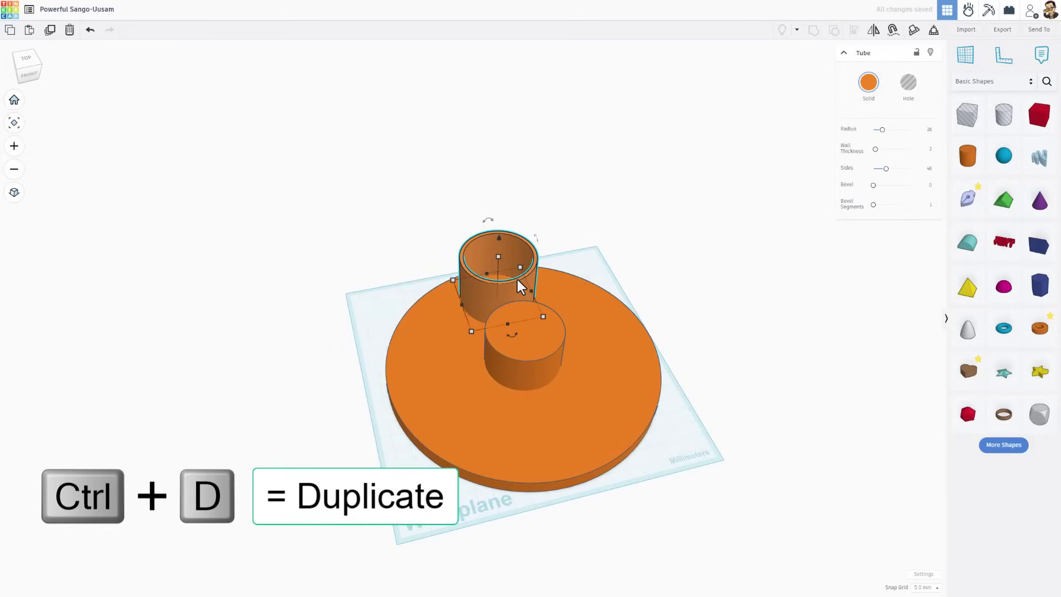
{"action": "key", "text": "ctrl+d"}
{"action": "key", "text": "Down"}
{"action": "key", "text": "Down"}
{"action": "key", "text": "Down"}
{"action": "key", "text": "Down"}
{"action": "key", "text": "Down"}
{"action": "key", "text": "Down"}
{"action": "key", "text": "Down"}
{"action": "key", "text": "Down"}
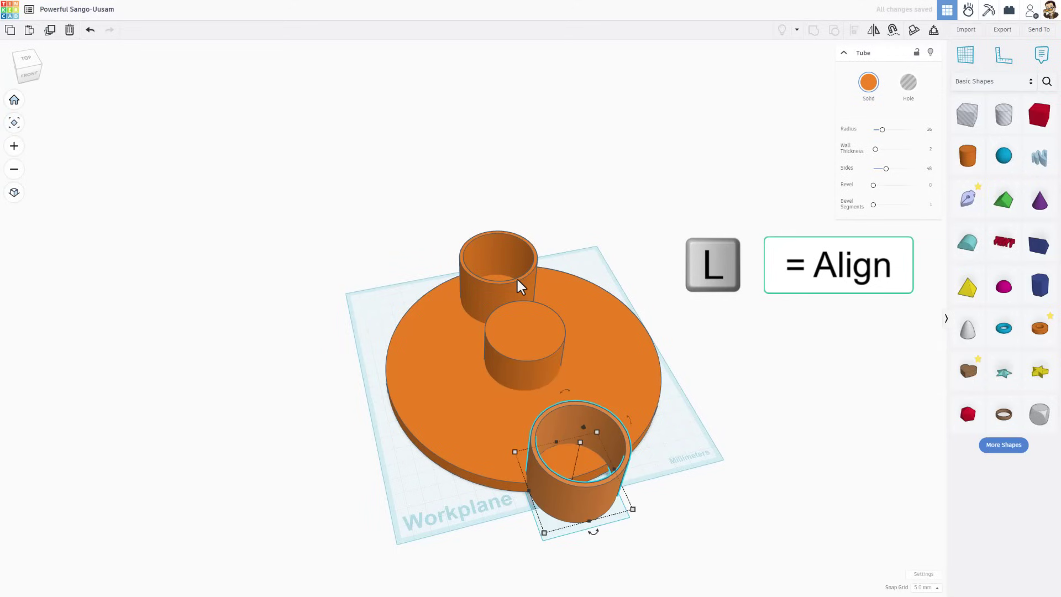
Align the copied tube with the disc's front edge and nudge it one step inward.
{"action": "left_click", "coordinate": [591, 420], "text": "shift"}
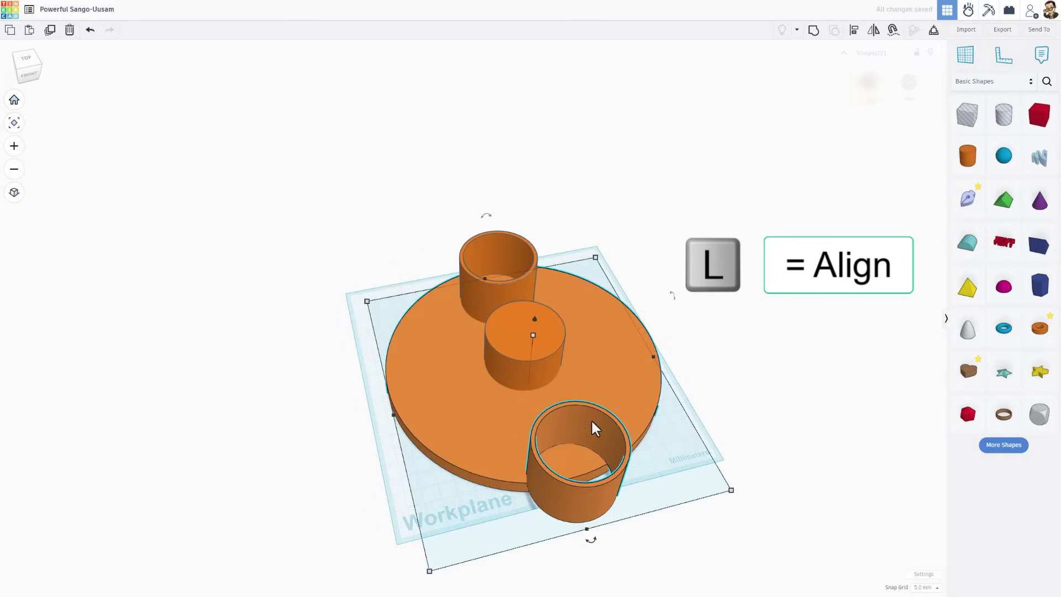
{"action": "key", "text": "l"}
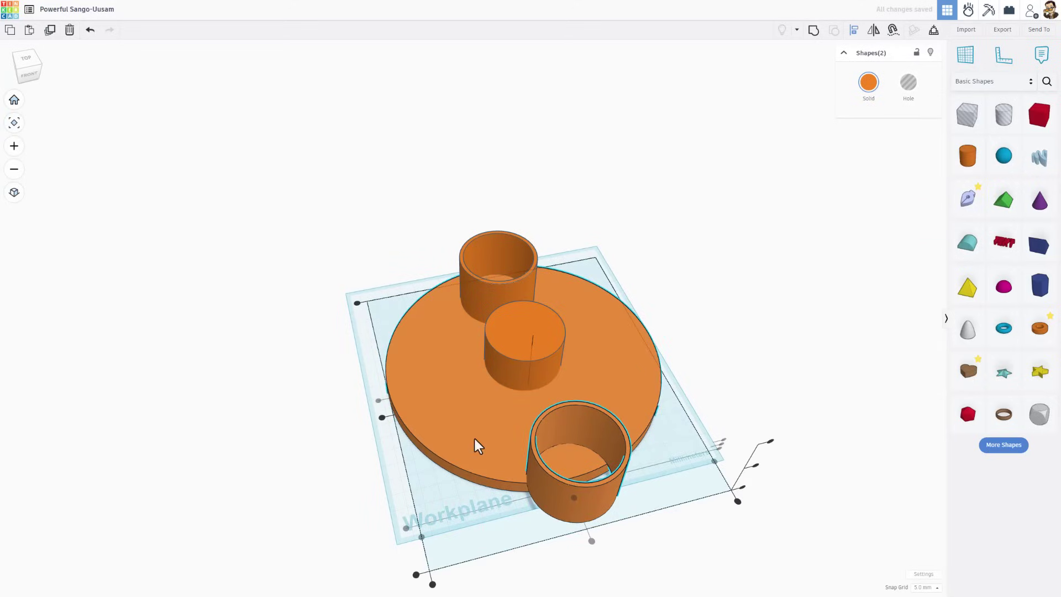
{"action": "left_click", "coordinate": [404, 527]}
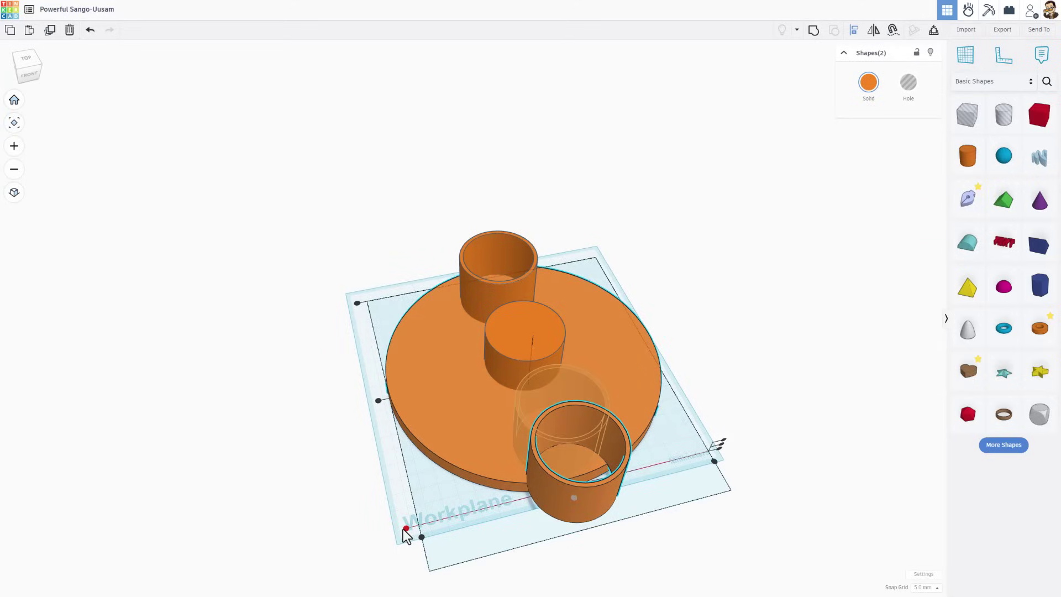
{"action": "left_click", "coordinate": [643, 525]}
{"action": "left_click", "coordinate": [554, 455]}
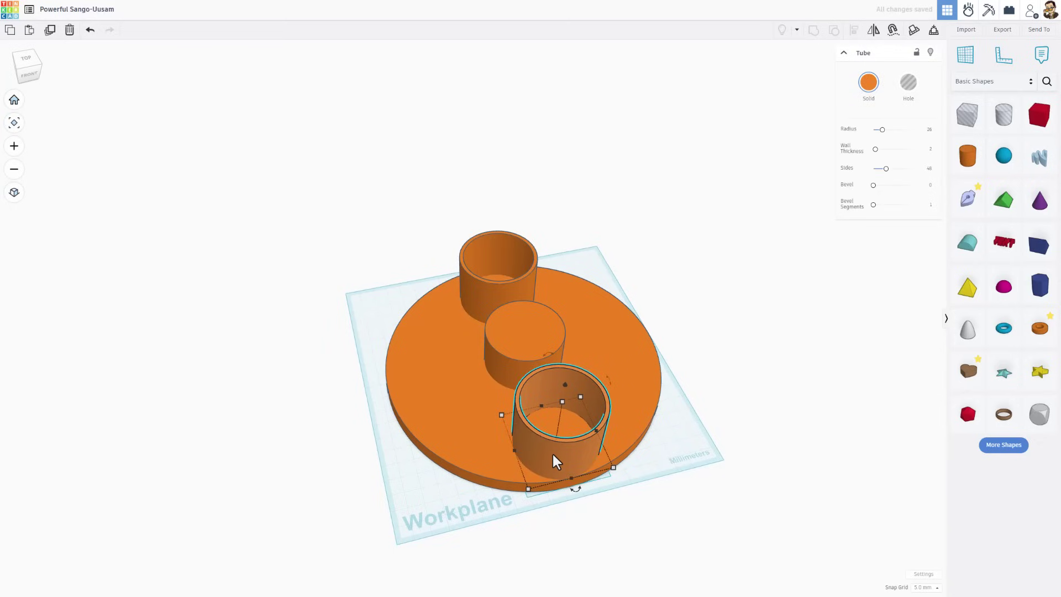
{"action": "key", "text": "Up"}
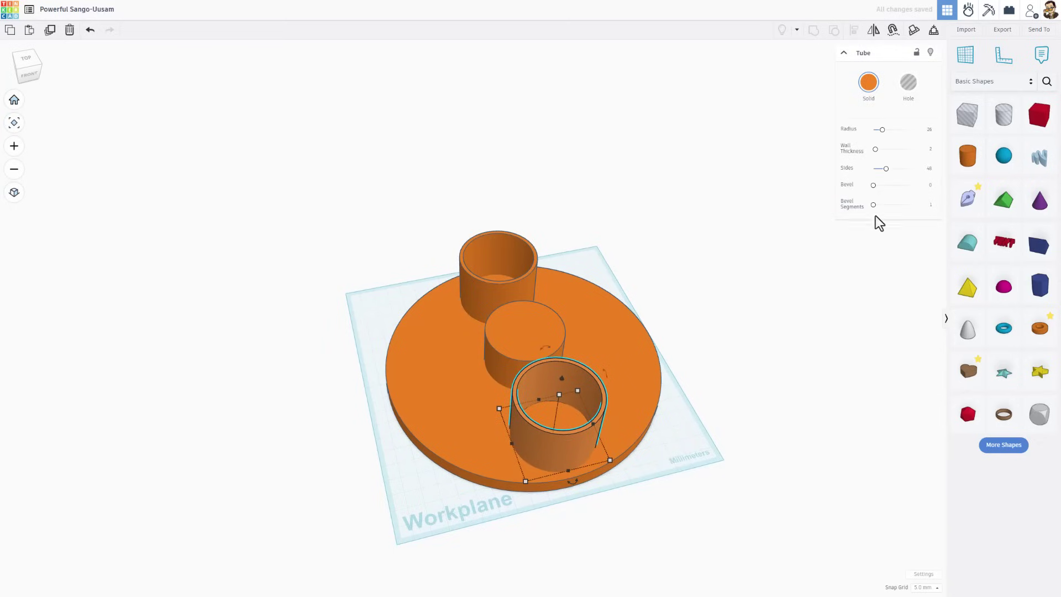
Set the number of sides to 128 on both the front and back tubes.
{"action": "left_click_drag", "start_coordinate": [887, 169], "coordinate": [930, 171]}
{"action": "left_click", "coordinate": [533, 278]}
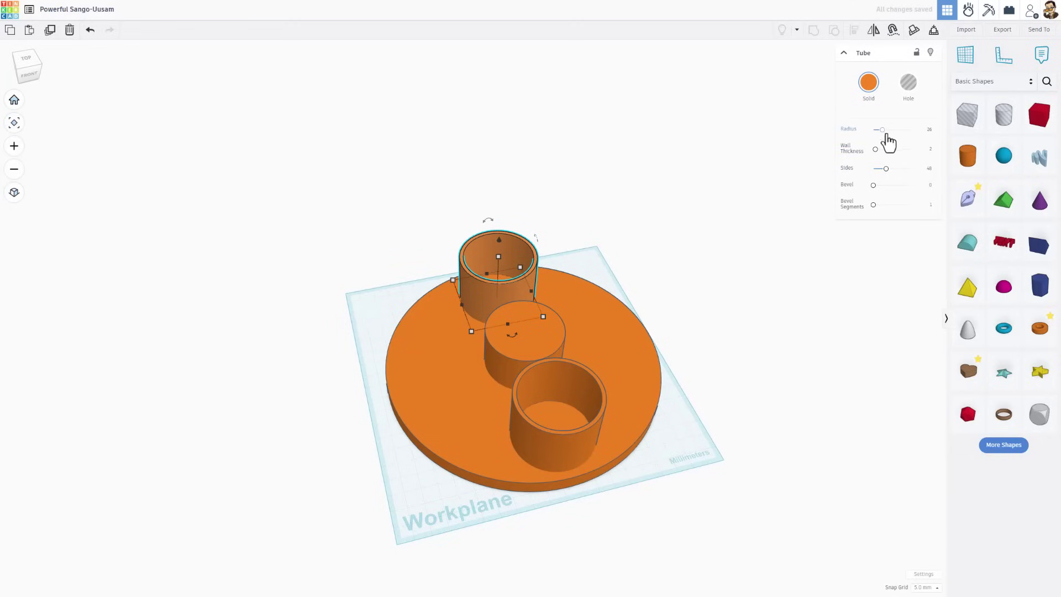
{"action": "left_click_drag", "start_coordinate": [886, 169], "coordinate": [937, 170]}
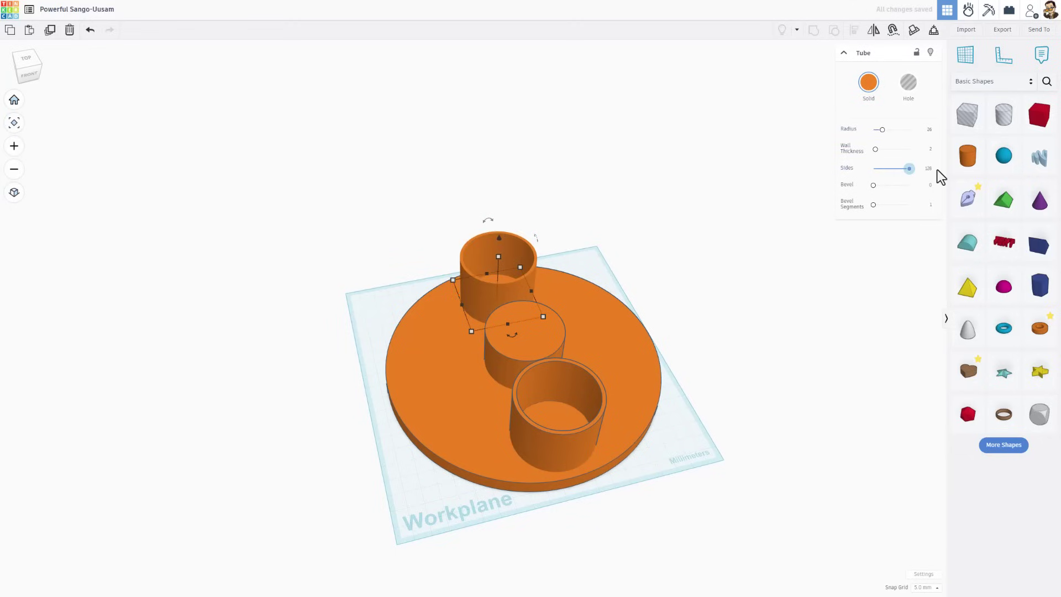
Duplicate and rotate the opposing tube pair around the central cylinder, repeating it to form a ring of ten evenly spaced tubes.
{"action": "left_click", "coordinate": [573, 446], "text": "shift"}
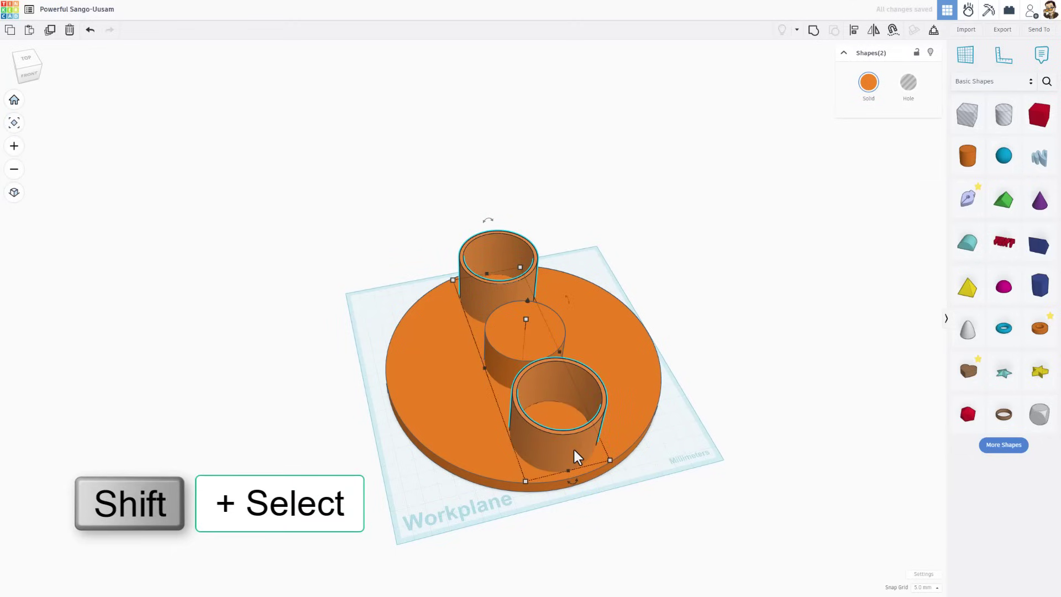
{"action": "key", "text": "ctrl+d"}
{"action": "left_click_drag", "start_coordinate": [575, 487], "coordinate": [436, 531]}
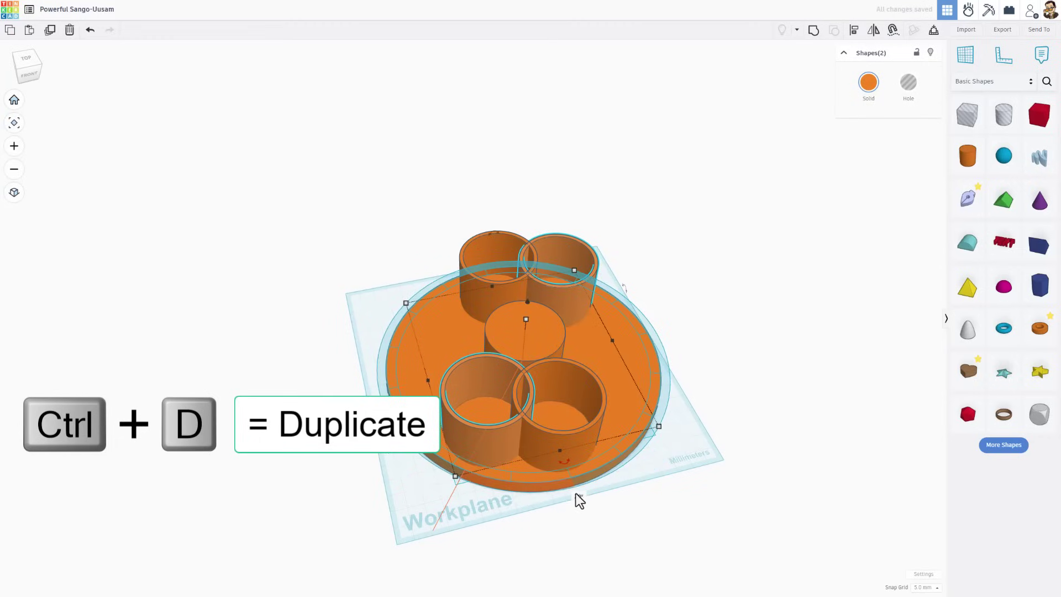
{"action": "left_click_drag", "start_coordinate": [576, 498], "coordinate": [576, 499]}
{"action": "key", "text": "ctrl+d"}
{"action": "key", "text": "ctrl+d"}
{"action": "key", "text": "ctrl+d"}
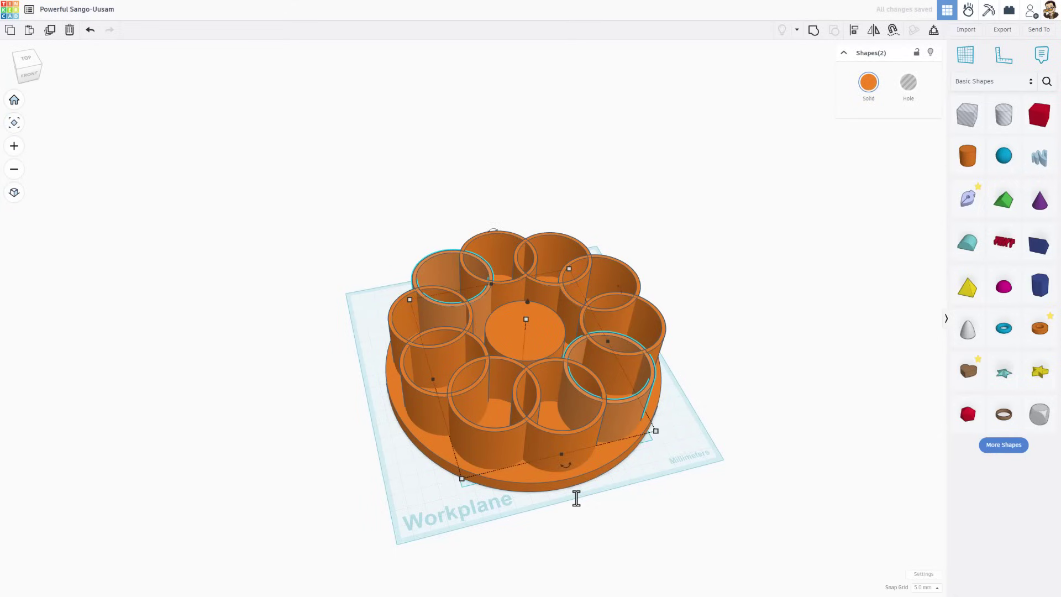
Delete every other tube in the ring, keeping five evenly spaced tubes around the central cylinder.
{"action": "left_click", "coordinate": [704, 265]}
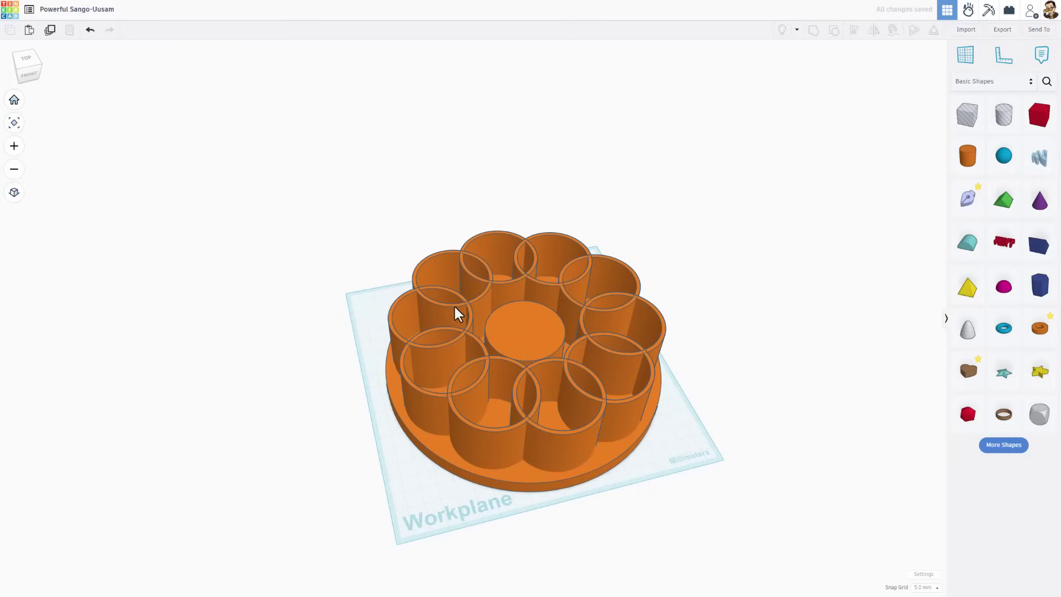
{"action": "left_click", "coordinate": [478, 316]}
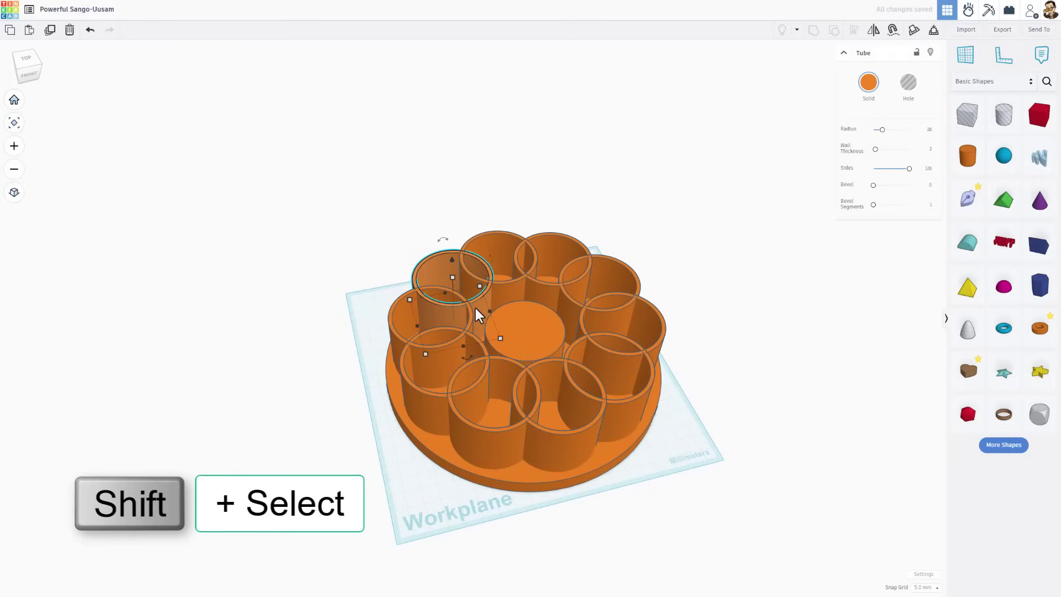
{"action": "left_click", "coordinate": [561, 247], "text": "shift"}
{"action": "left_click", "coordinate": [655, 316], "text": "shift"}
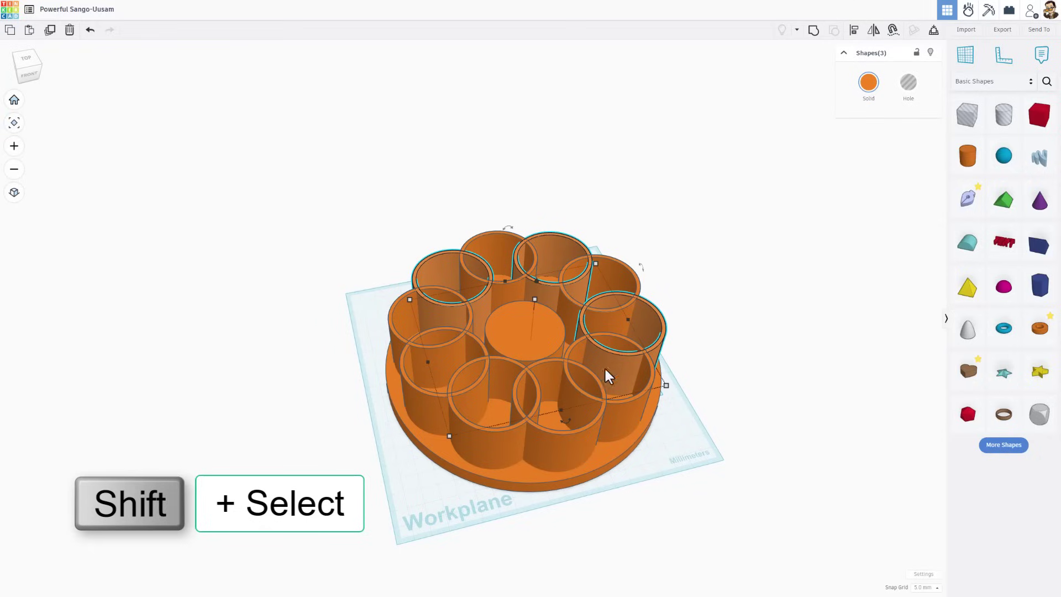
{"action": "left_click", "coordinate": [569, 437], "text": "shift"}
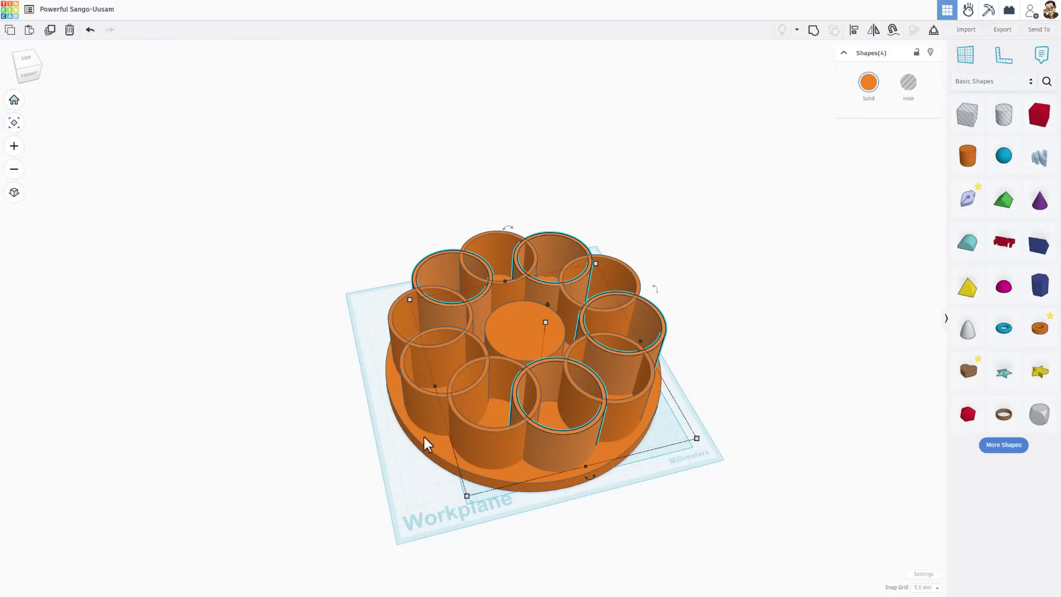
{"action": "key", "text": "Delete"}
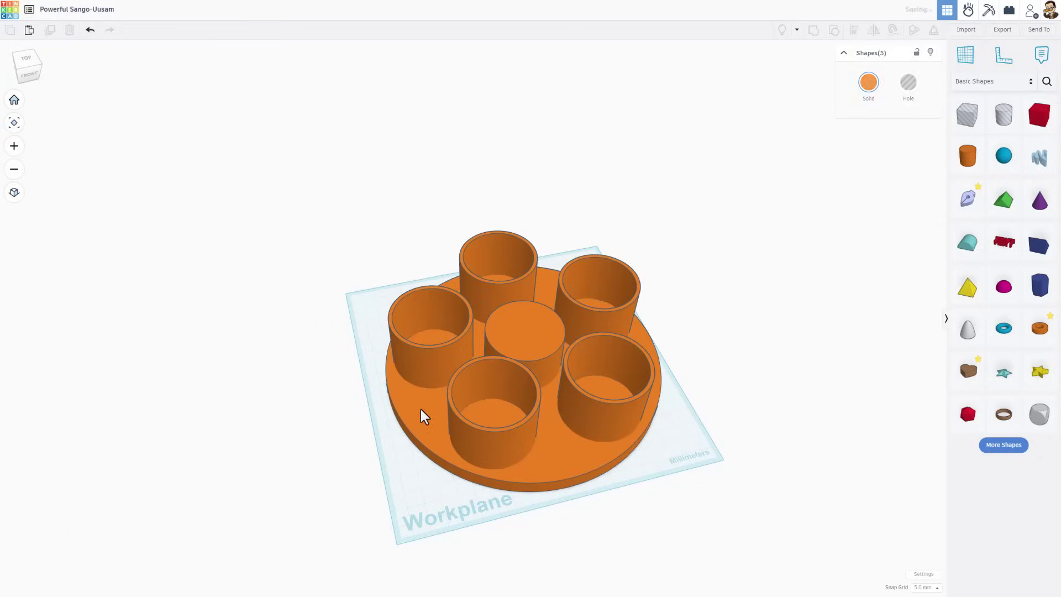
Delete all shapes from the workplane and place a new cylinder near its center as a flat disc.
{"action": "right_click_drag", "start_coordinate": [622, 272], "coordinate": [464, 368]}
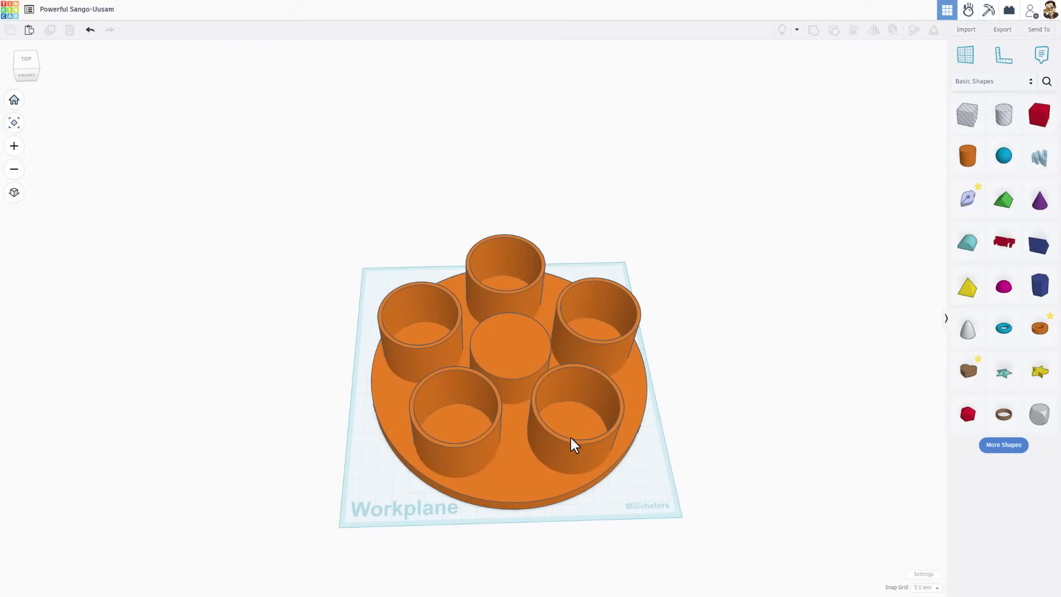
{"action": "left_click_drag", "start_coordinate": [367, 217], "coordinate": [594, 446]}
{"action": "key", "text": "Delete"}
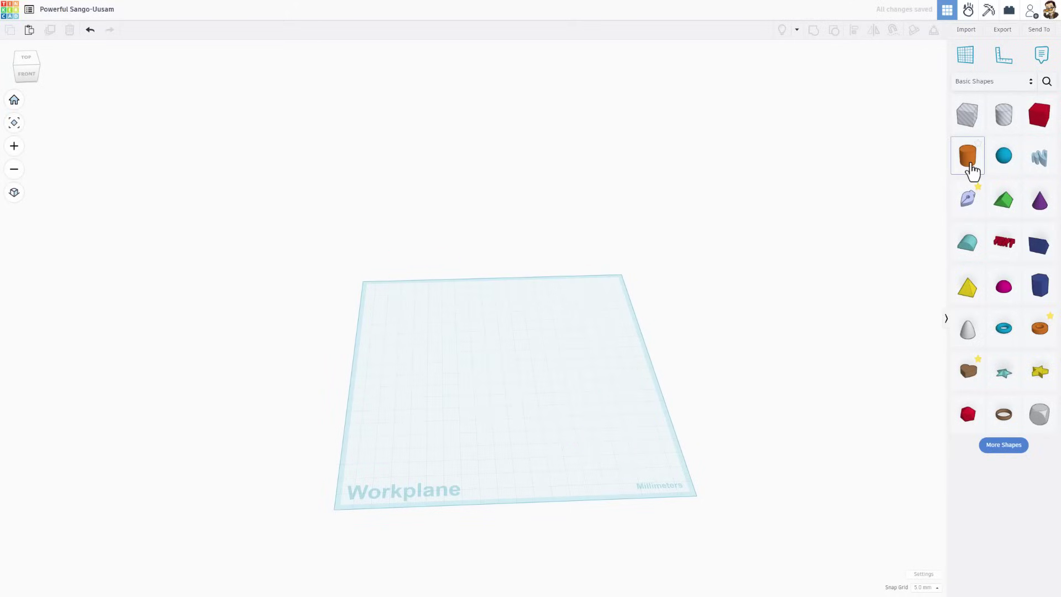
{"action": "left_click_drag", "start_coordinate": [969, 160], "coordinate": [481, 363]}
{"action": "left_click_drag", "start_coordinate": [524, 261], "coordinate": [507, 376]}
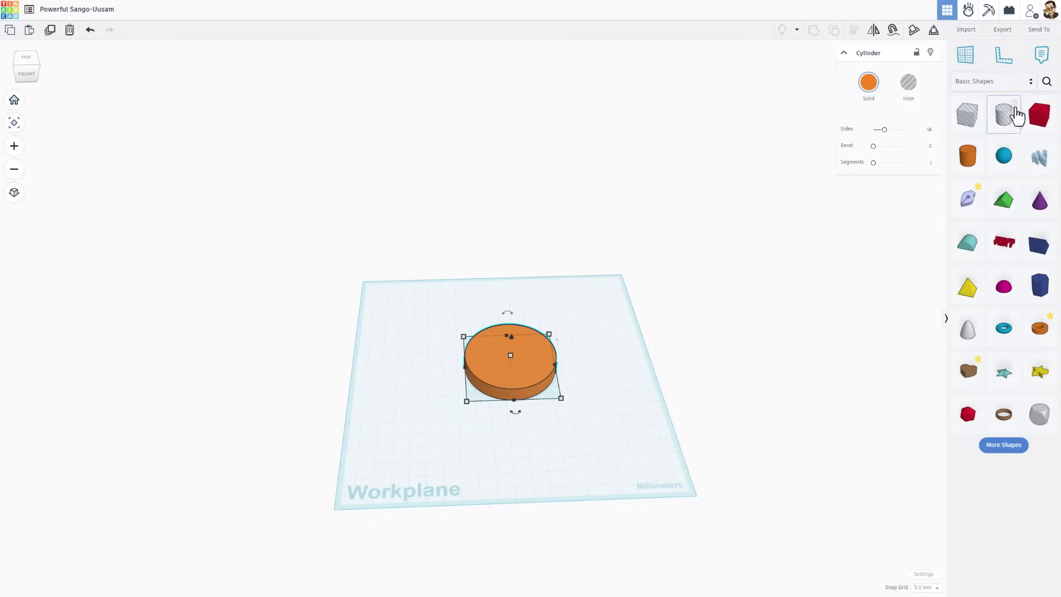
Search the community shapes for "array" and place the Circular Array over the center of the disc.
{"action": "left_click", "coordinate": [1046, 83]}
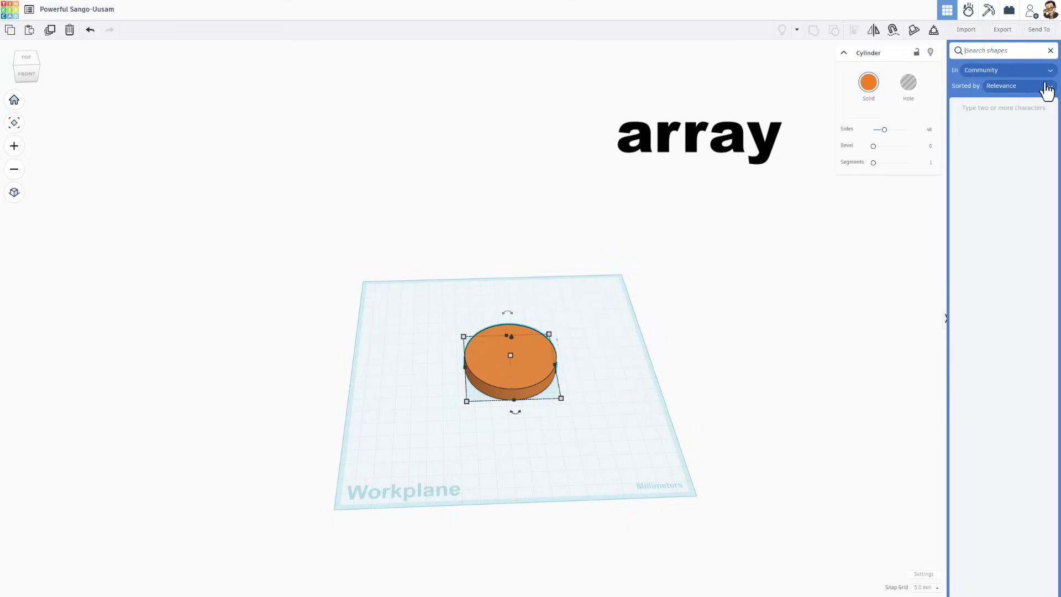
{"action": "type", "text": "arra"}
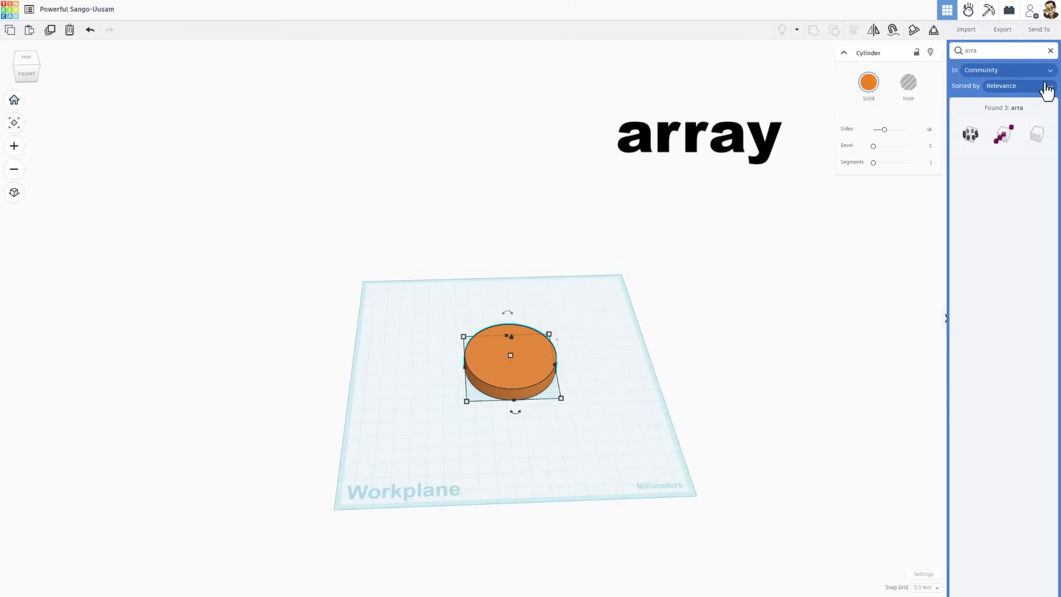
{"action": "type", "text": "y"}
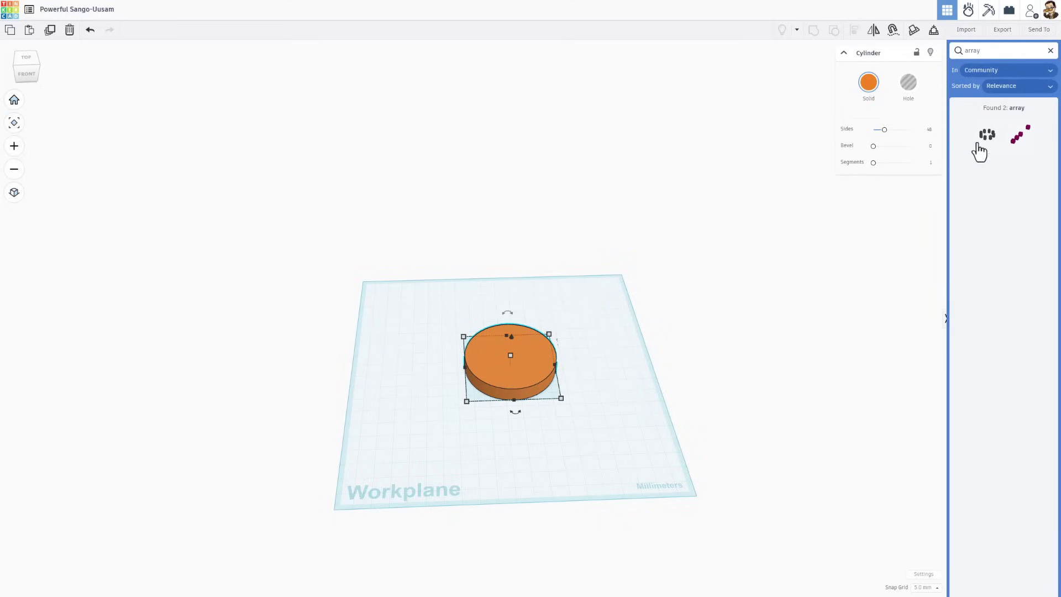
{"action": "left_click_drag", "start_coordinate": [984, 145], "coordinate": [509, 359]}
{"action": "key", "text": "c"}
{"action": "right_click_drag", "start_coordinate": [510, 359], "coordinate": [473, 396]}
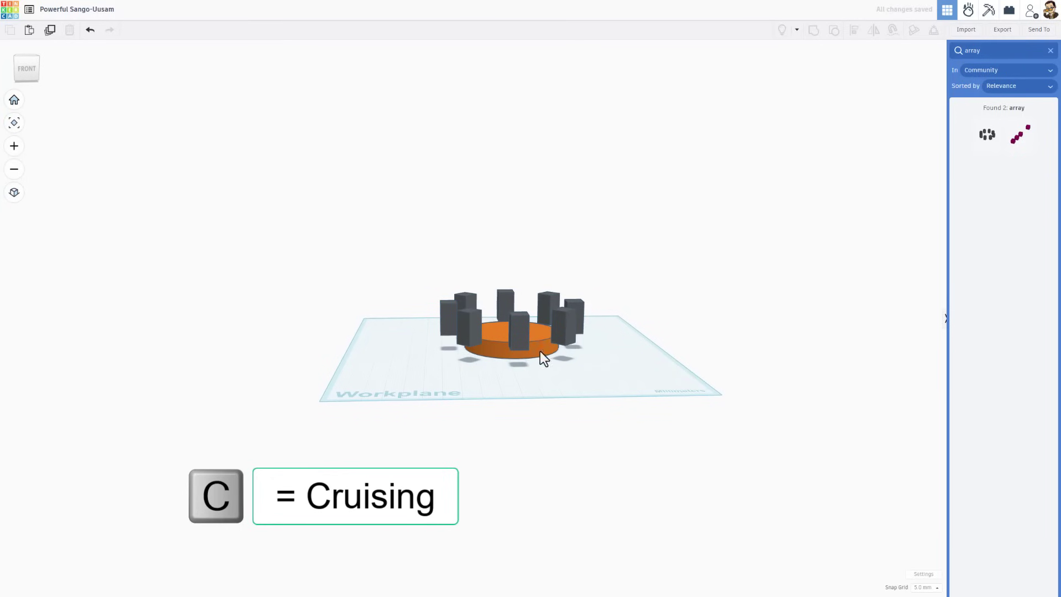
Drop the circular array onto the workplane and set its object type to Circle.
{"action": "key", "text": "d"}
{"action": "left_click", "coordinate": [522, 332]}
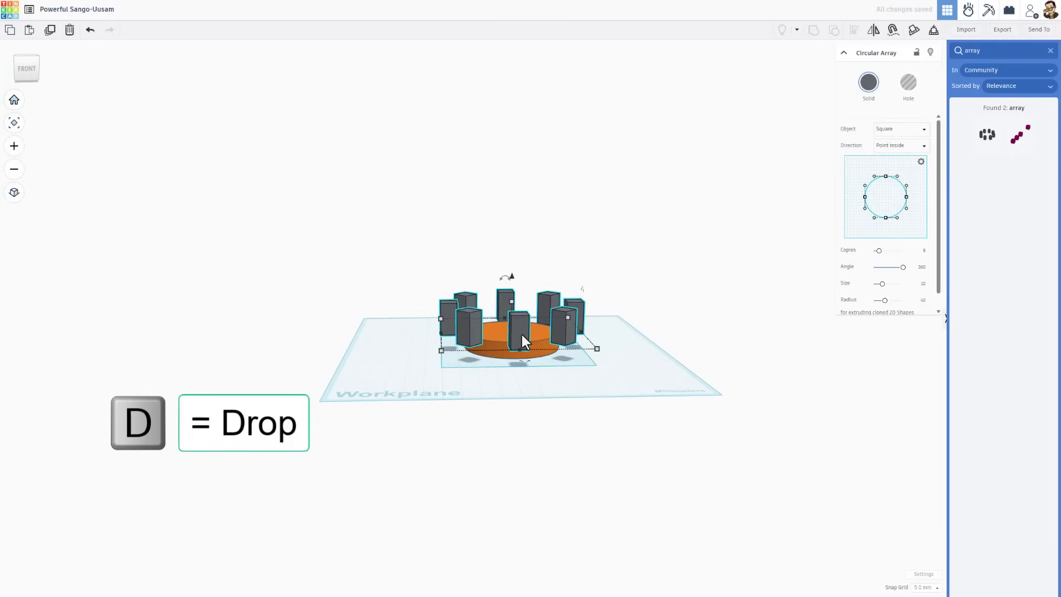
{"action": "key", "text": "d"}
{"action": "right_click_drag", "start_coordinate": [514, 348], "coordinate": [511, 379]}
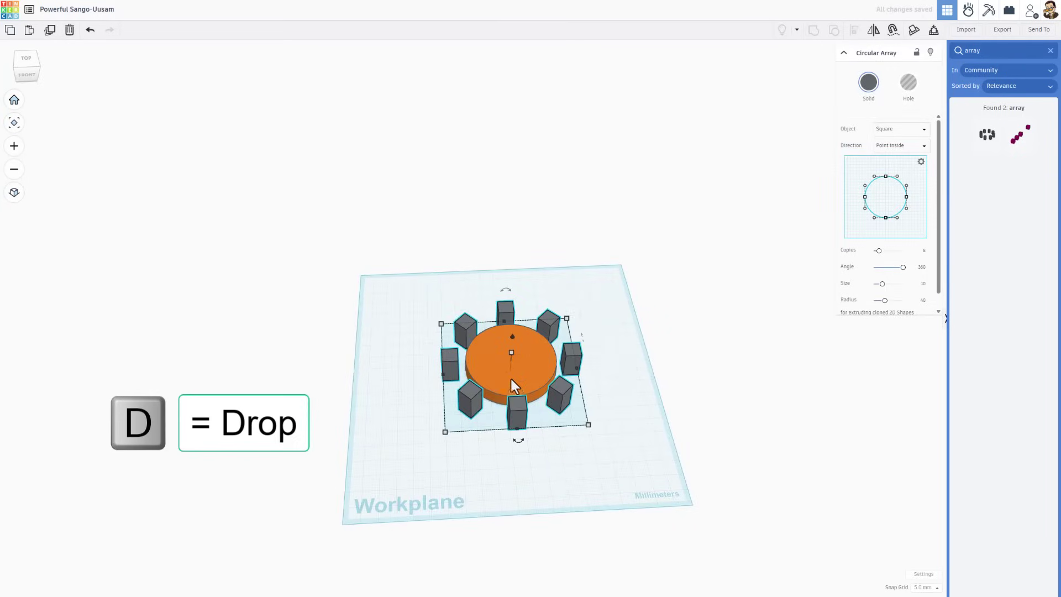
{"action": "left_click", "coordinate": [893, 130]}
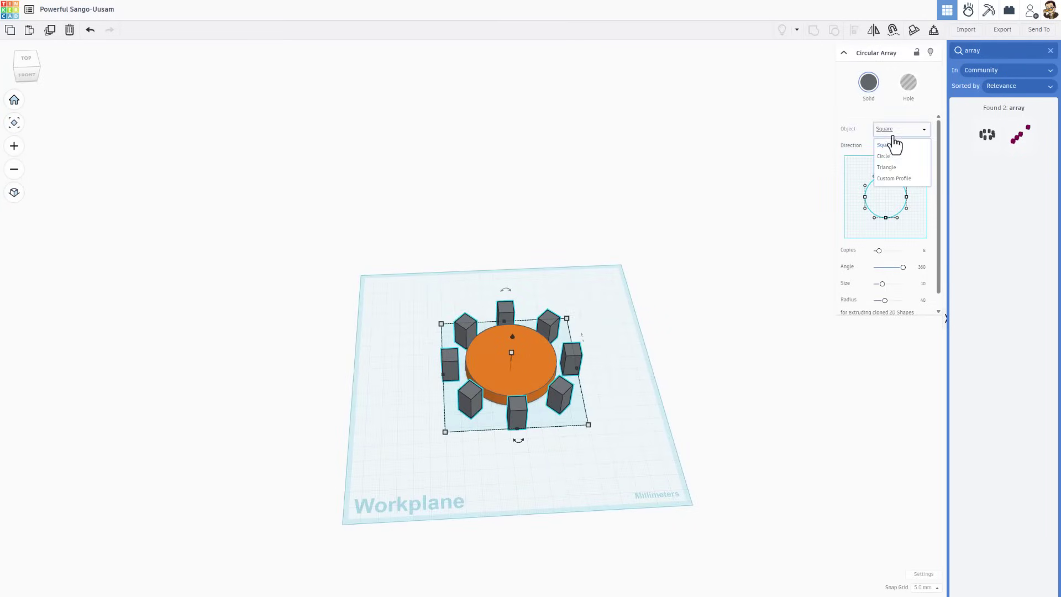
{"action": "left_click", "coordinate": [890, 158]}
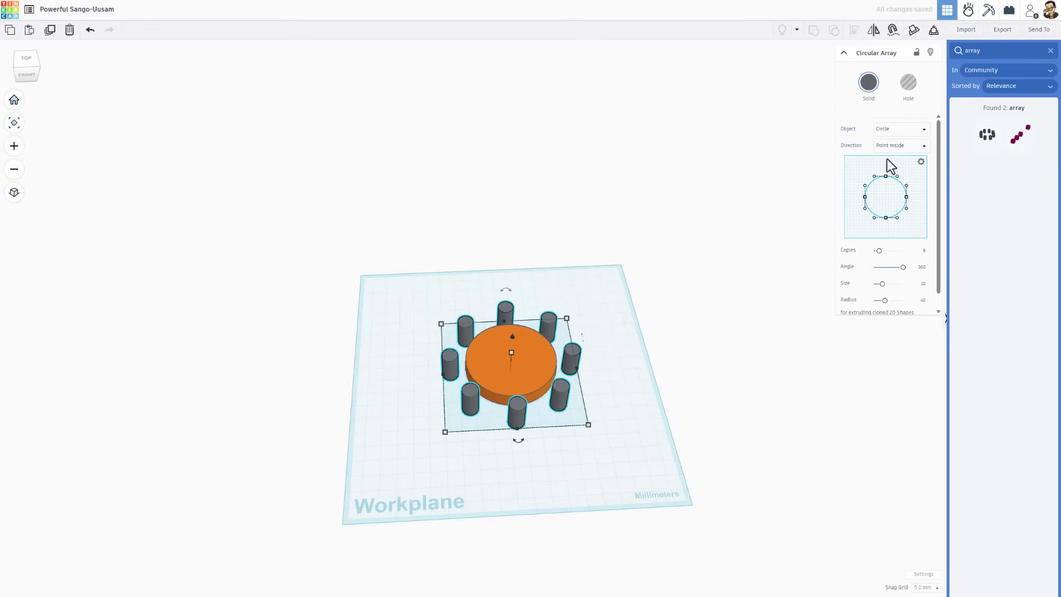
Set the circular array to 5 copies with a radius of 15.
{"action": "left_click", "coordinate": [924, 251]}
{"action": "type", "text": "5"}
{"action": "key", "text": "Return"}
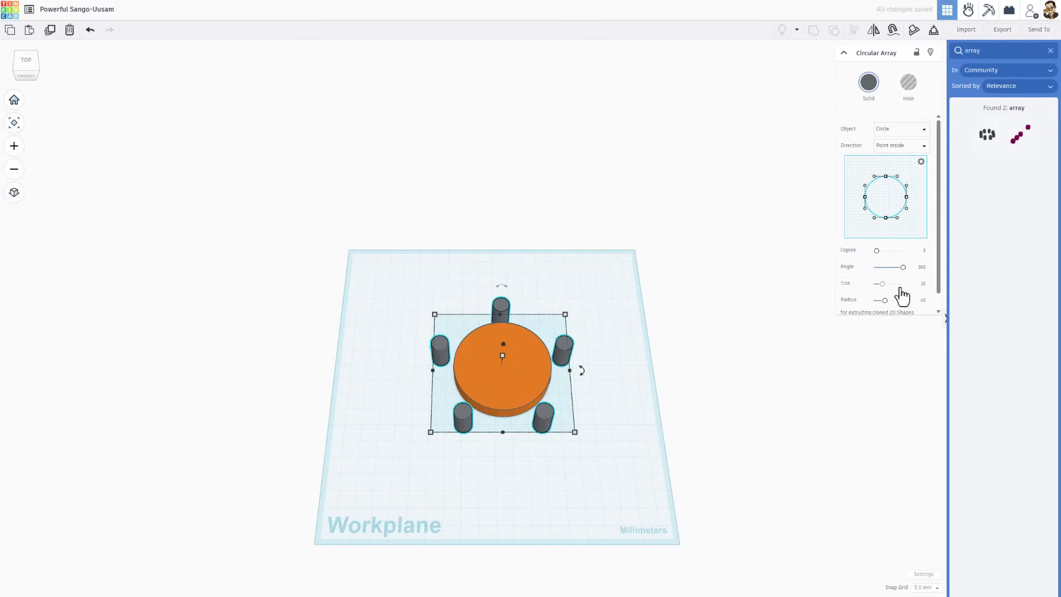
{"action": "left_click", "coordinate": [919, 301]}
{"action": "type", "text": "15"}
{"action": "key", "text": "Return"}
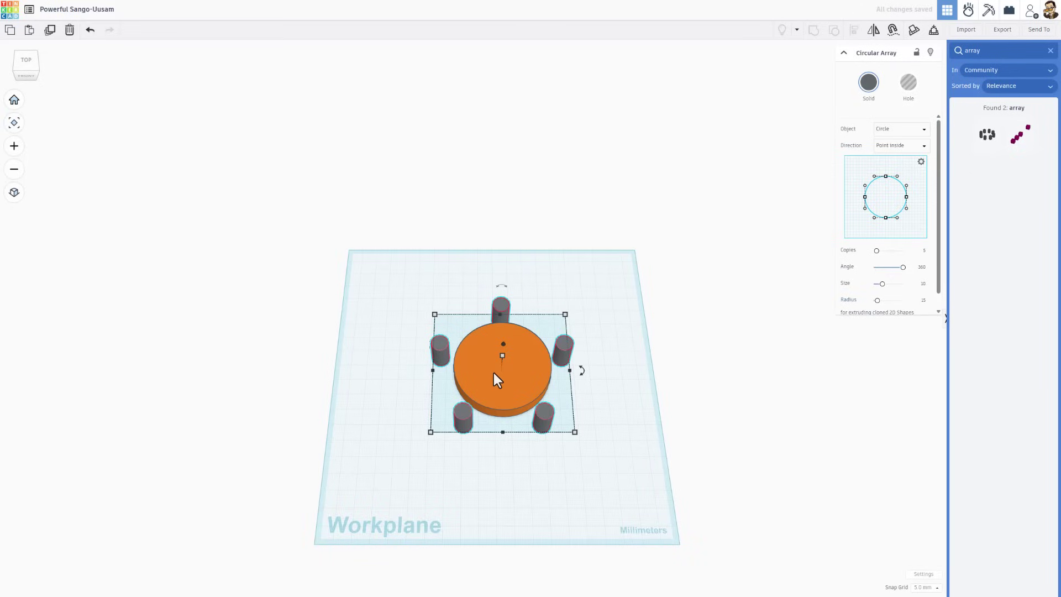
Align the circular array with the orange disc so both share the same center on the workplane.
{"action": "left_click", "coordinate": [462, 393], "text": "shift"}
{"action": "key", "text": "l"}
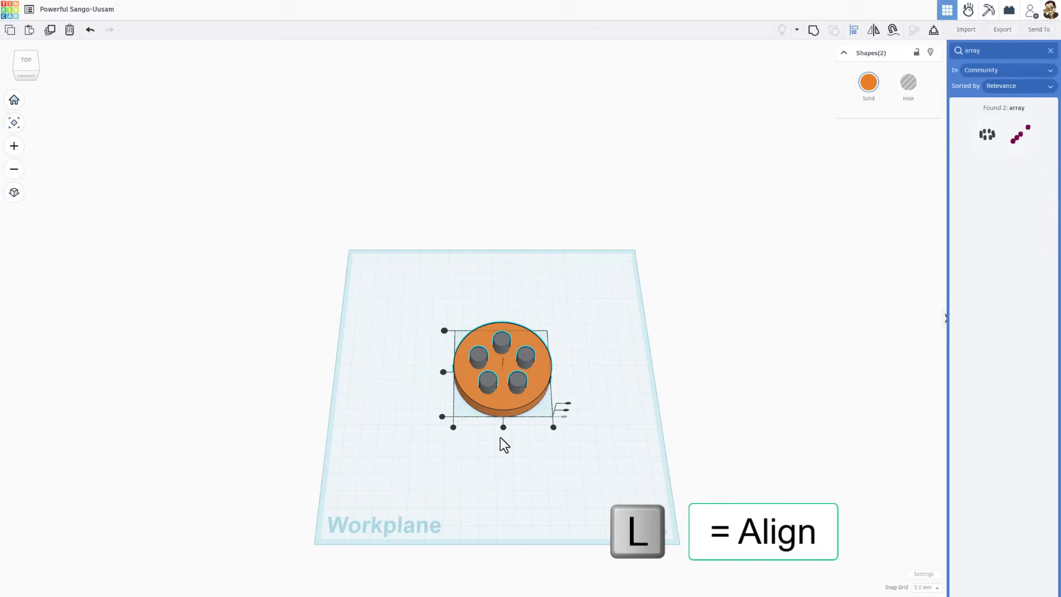
{"action": "left_click", "coordinate": [502, 427]}
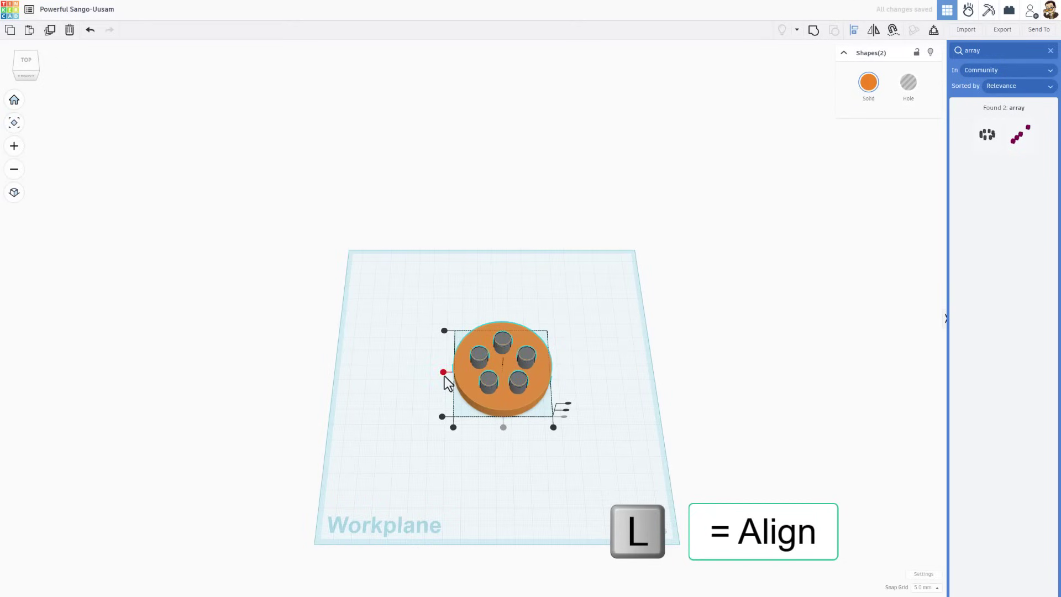
{"action": "left_click", "coordinate": [450, 447]}
Set the circular array's radius to 20 and its circle size to 11.
{"action": "left_click", "coordinate": [489, 382]}
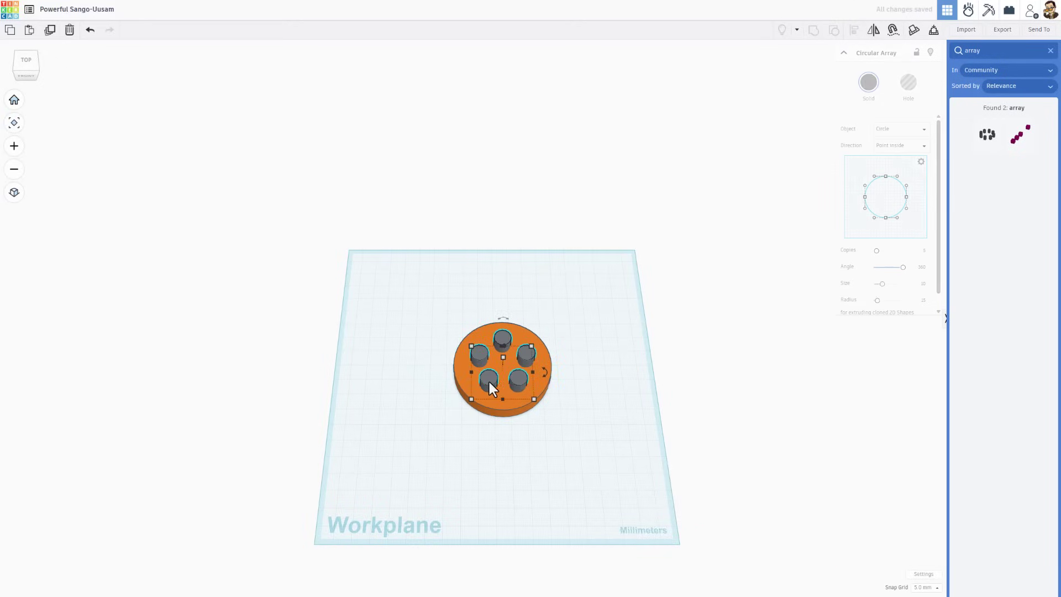
{"action": "left_click", "coordinate": [895, 361]}
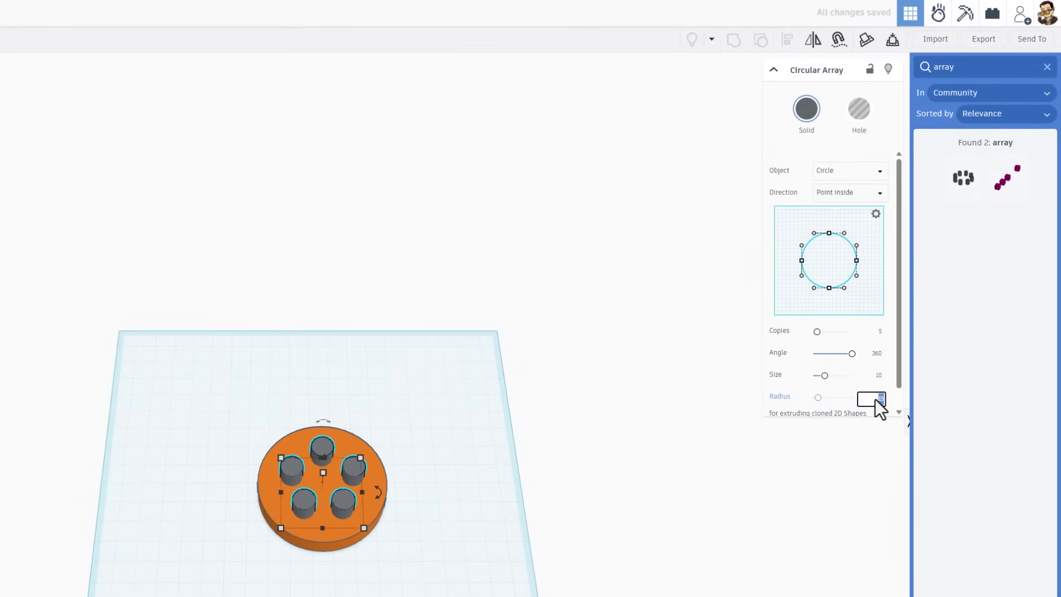
{"action": "type", "text": "20"}
{"action": "key", "text": "Return"}
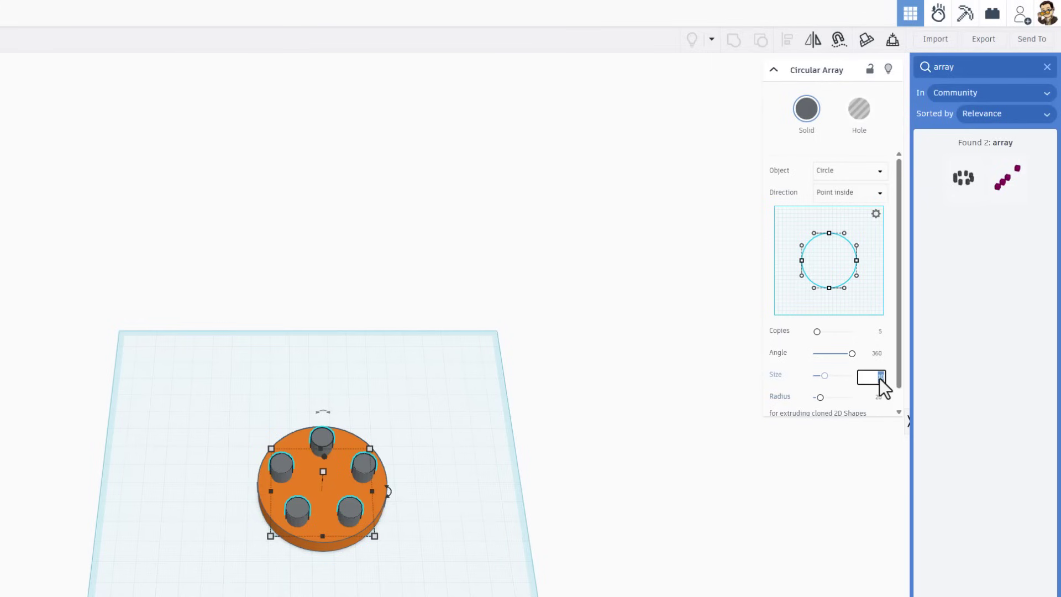
{"action": "type", "text": "11"}
{"action": "key", "text": "Return"}
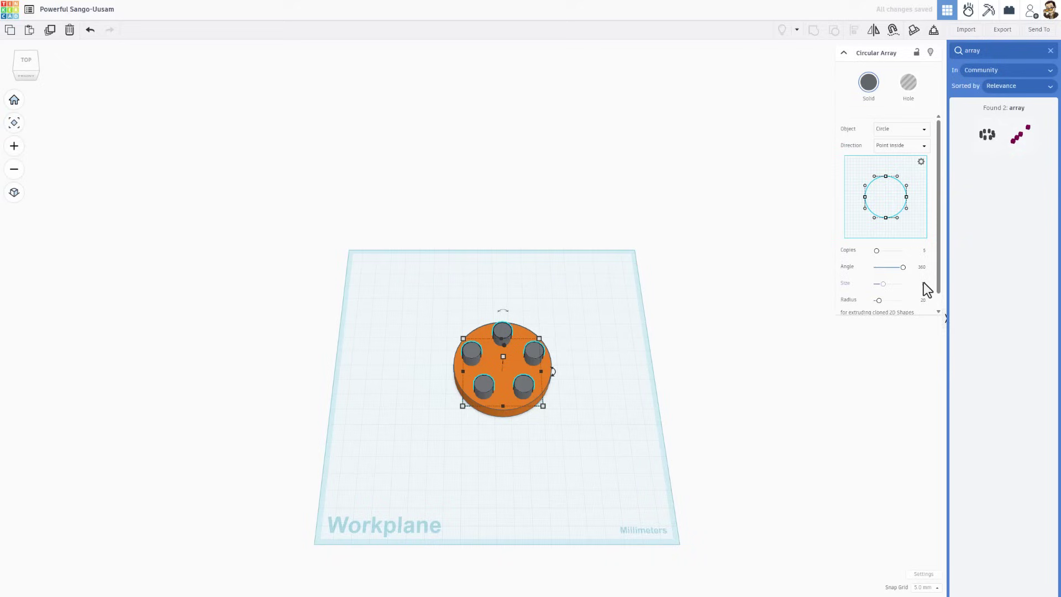
Turn the circular array into a hole and group it with the disc to cut five round holes.
{"action": "left_click", "coordinate": [908, 83]}
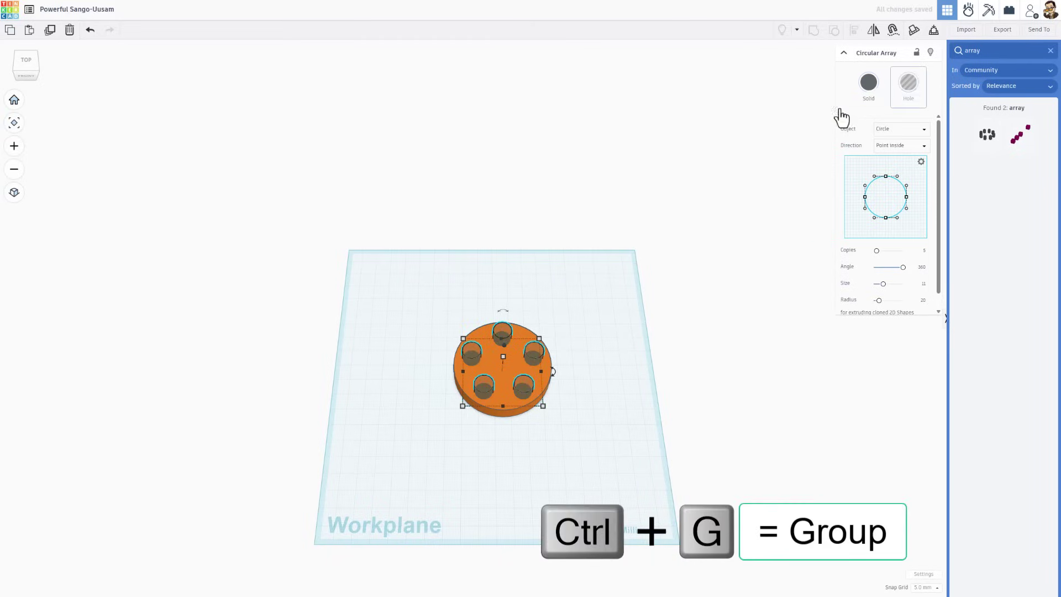
{"action": "left_click_drag", "start_coordinate": [596, 286], "coordinate": [436, 428]}
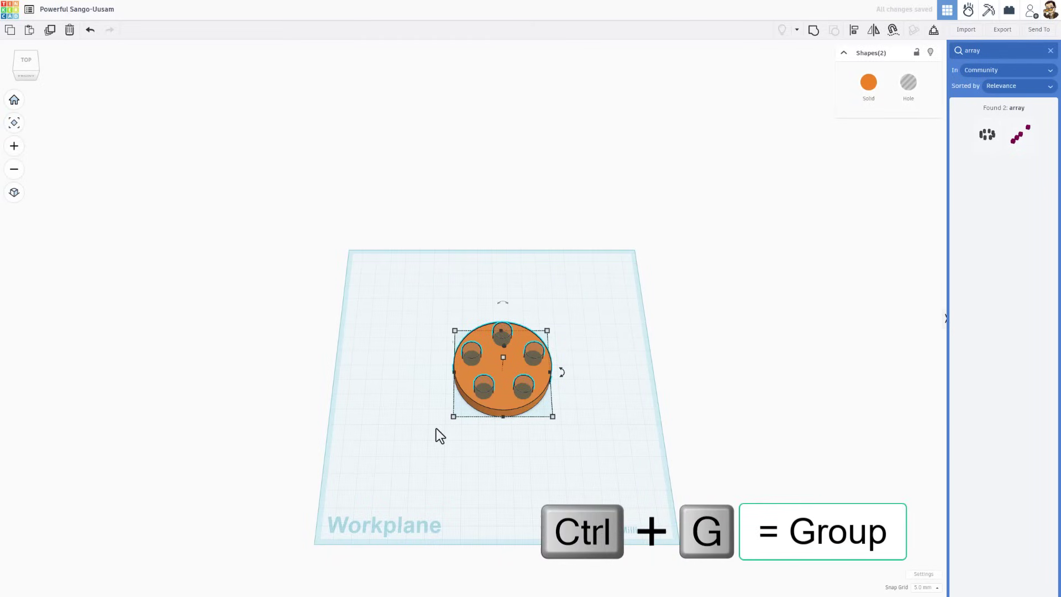
{"action": "key", "text": "ctrl+g"}
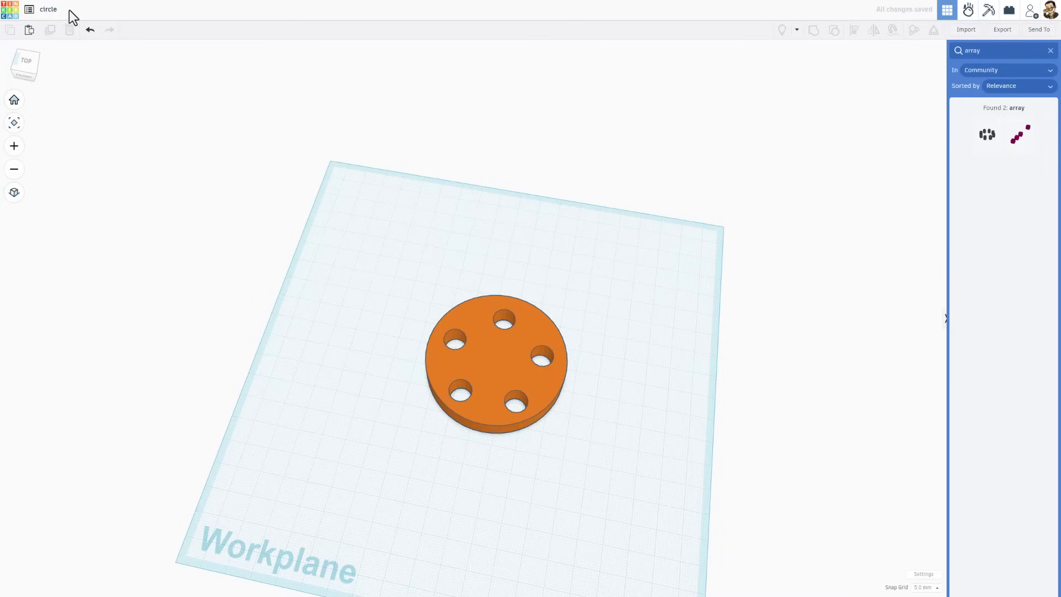
Rename the design "circles" and clear the shape search to return to the basic shapes.
{"action": "left_click", "coordinate": [63, 12]}
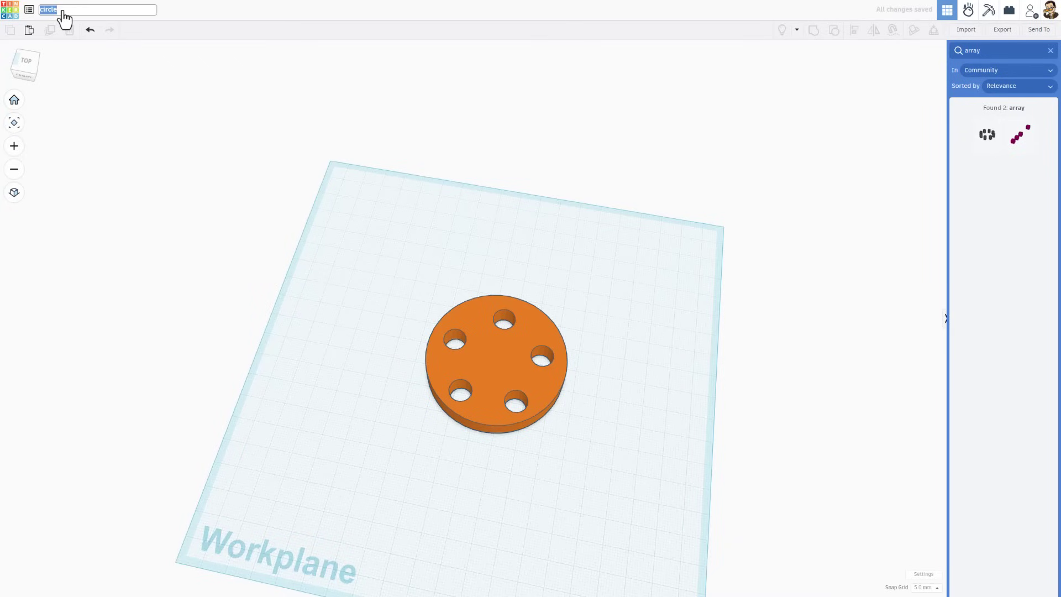
{"action": "type", "text": "cir"}
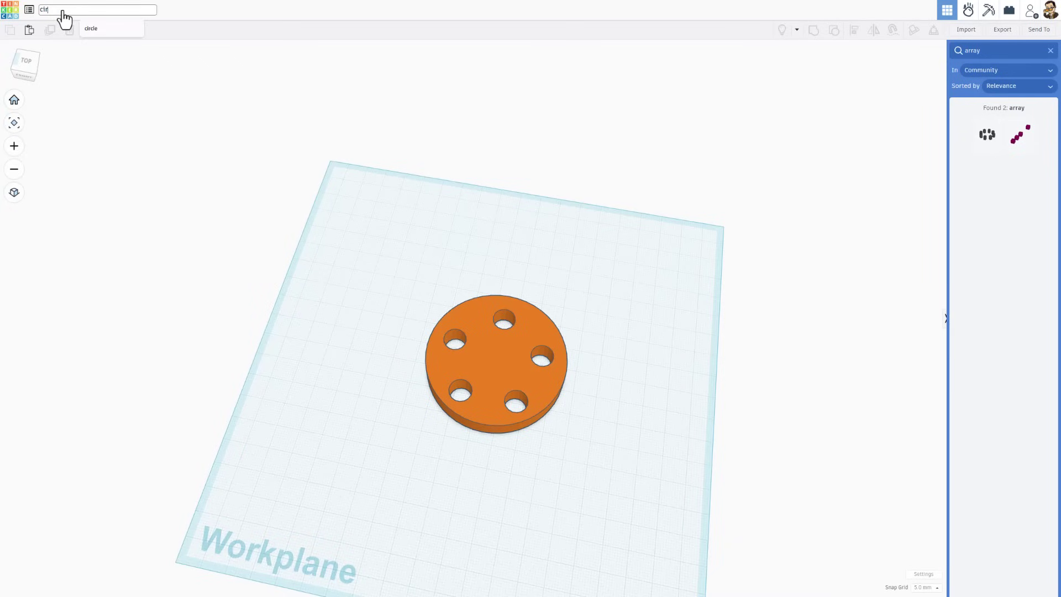
{"action": "type", "text": "cles"}
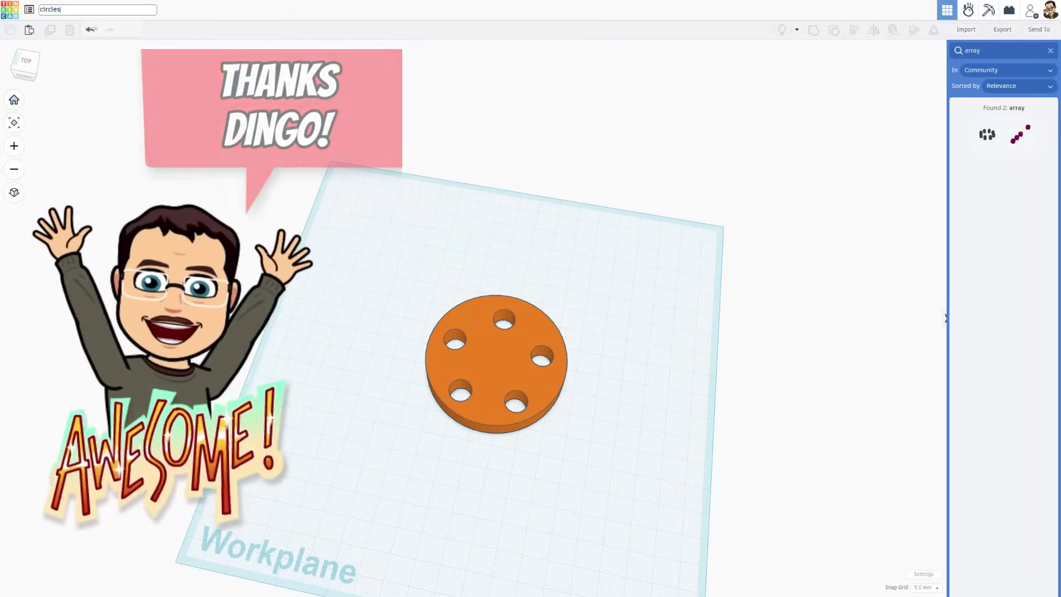
{"action": "left_click", "coordinate": [820, 195]}
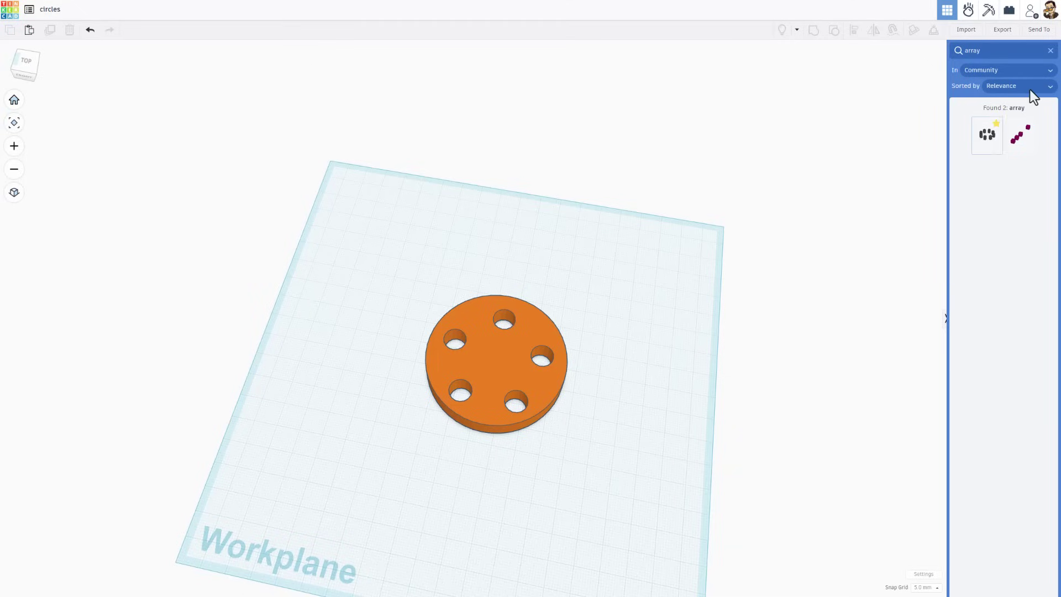
{"action": "left_click", "coordinate": [1050, 51]}
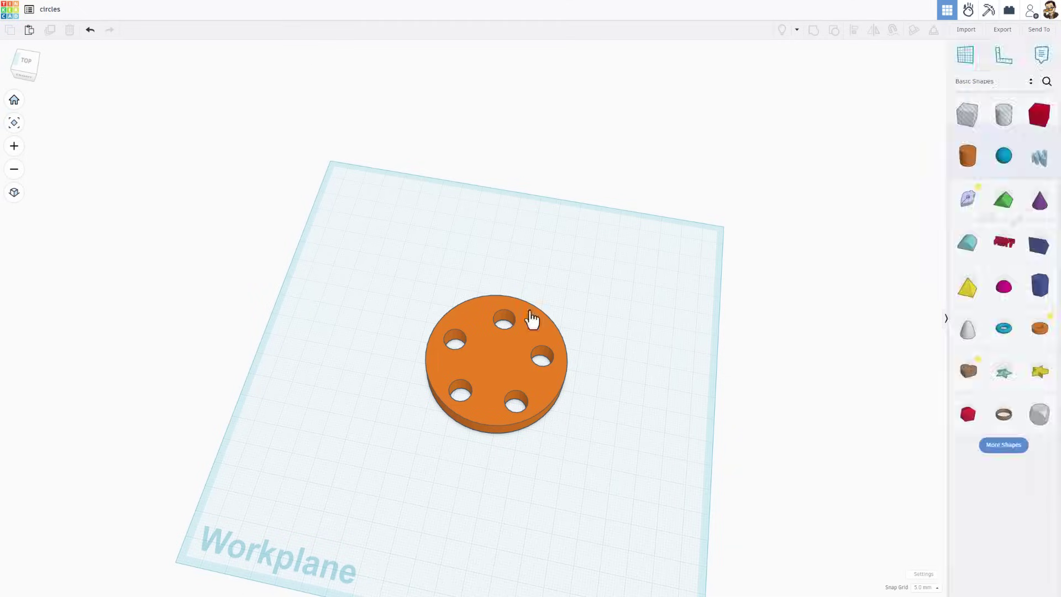
{"action": "right_click_drag", "start_coordinate": [519, 326], "coordinate": [426, 303]}
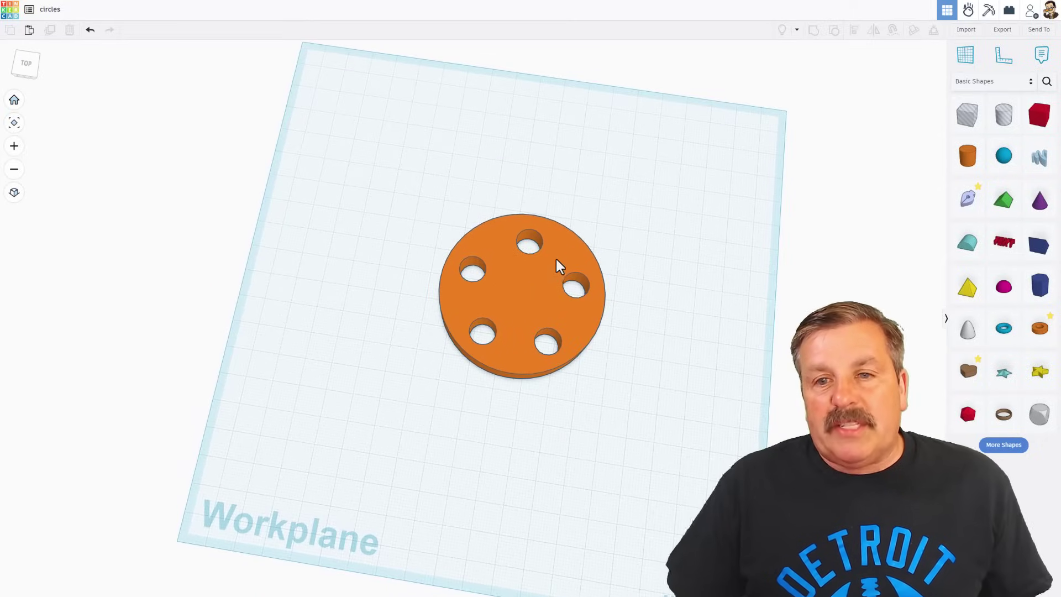
{"action": "right_click_drag", "start_coordinate": [556, 260], "coordinate": [475, 271]}
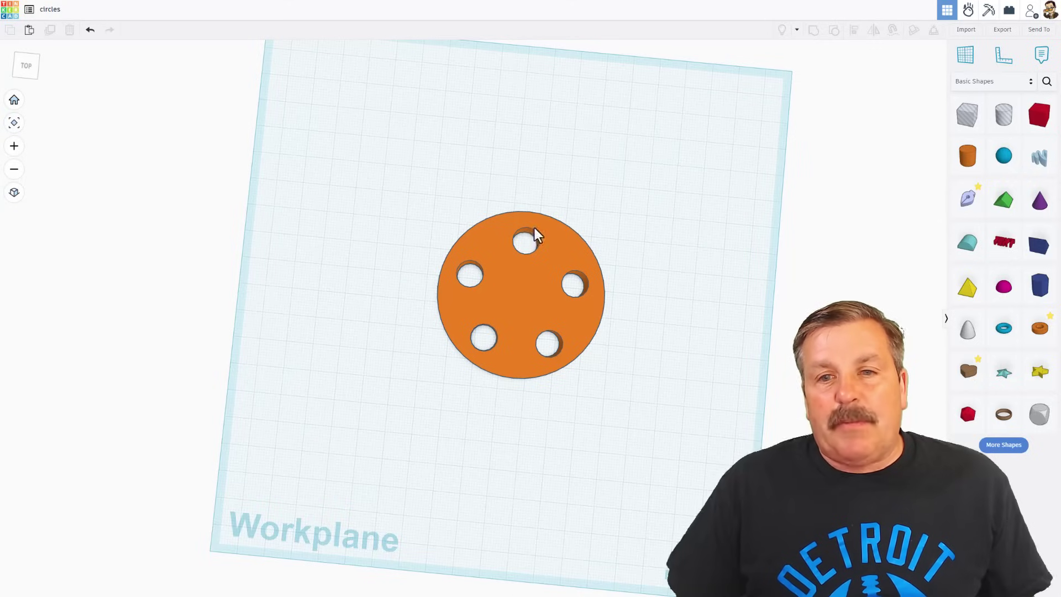
{"action": "right_click_drag", "start_coordinate": [466, 304], "coordinate": [503, 209]}
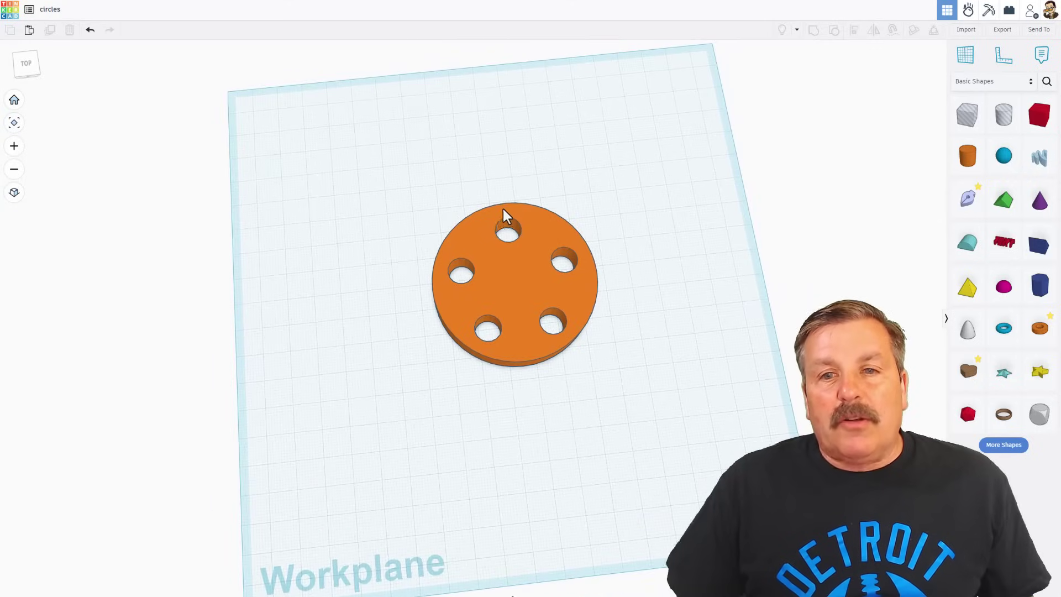
{"action": "right_click_drag", "start_coordinate": [522, 258], "coordinate": [586, 283]}
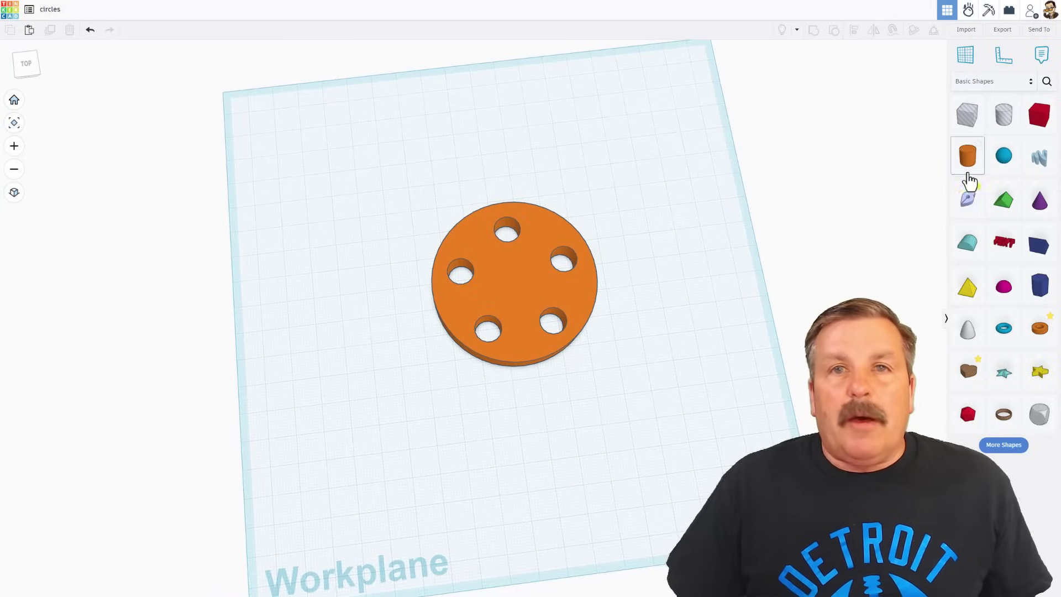
{"action": "mouse_move", "coordinate": [682, 345]}
{"action": "right_mouse_down"}
{"action": "mouse_move", "coordinate": [658, 343]}
{"action": "mouse_move", "coordinate": [685, 330]}
{"action": "right_mouse_up"}
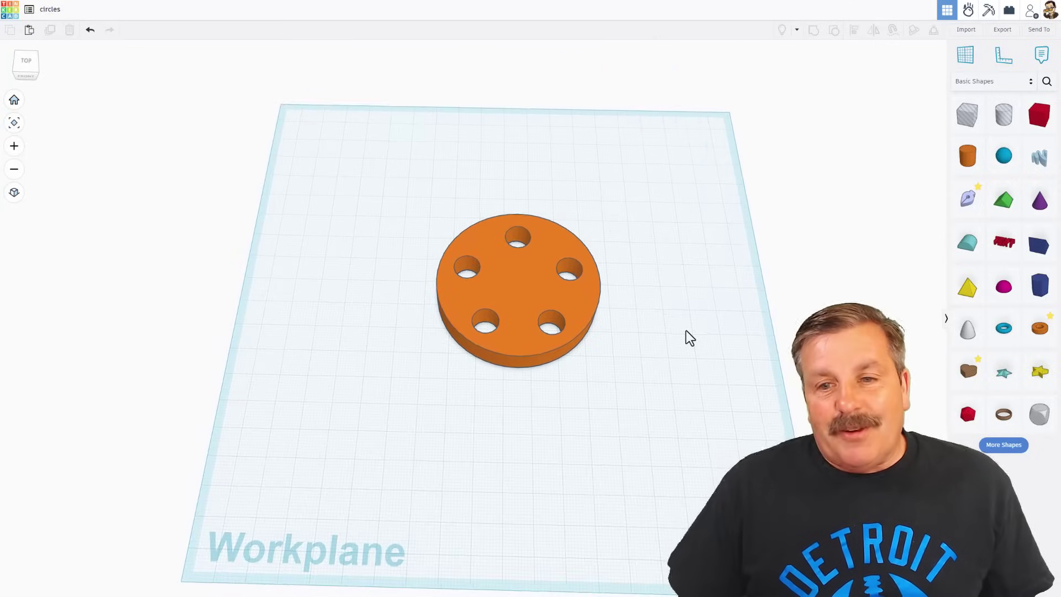